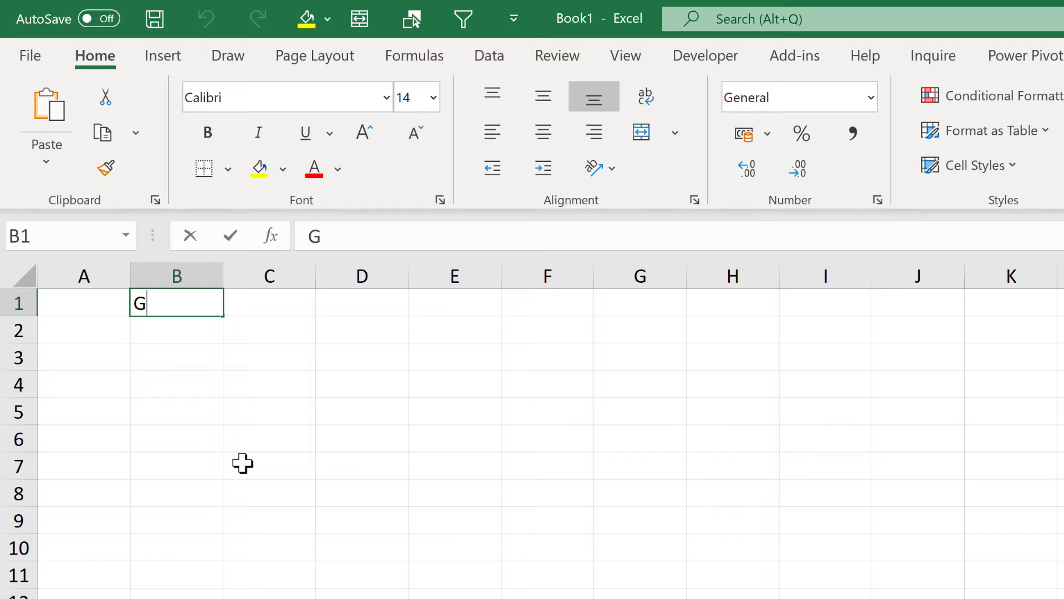
Enter the company name 'GameStop' in cell B1 and reselect that cell
text(top)
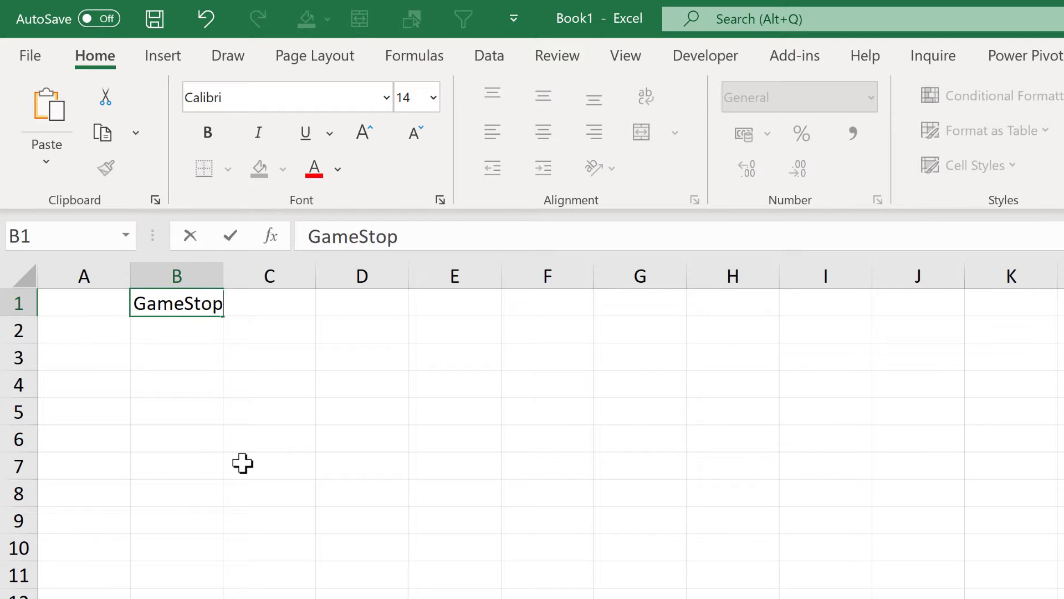
key(Return)
key(Up)
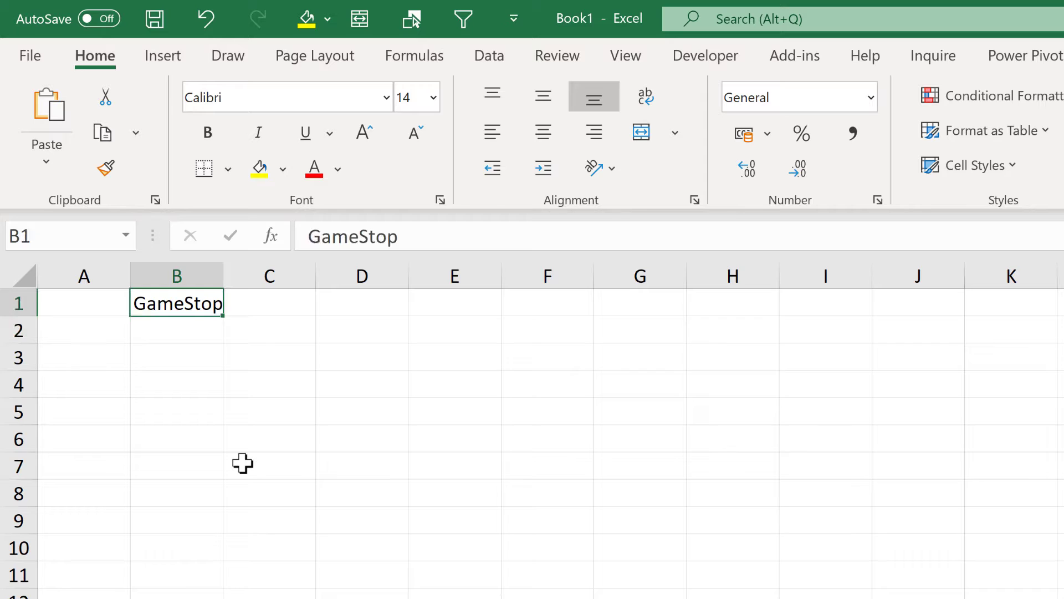
Convert B1 to a Stocks data type matched to GAMESTOP CORP. (XNYS:GME)
click(491, 56)
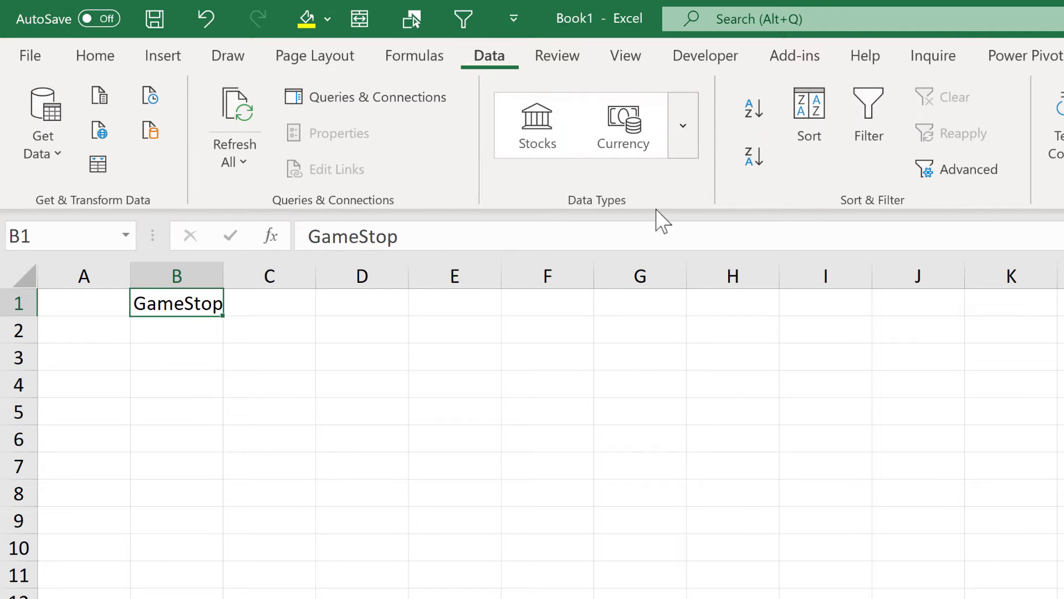
click(573, 149)
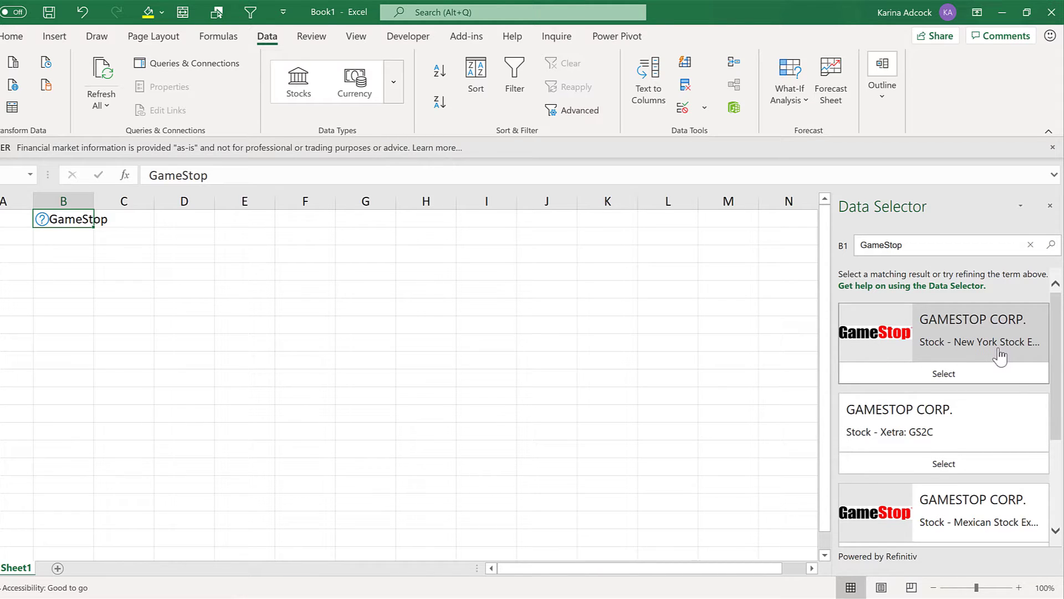
scroll(992, 357, down, 2)
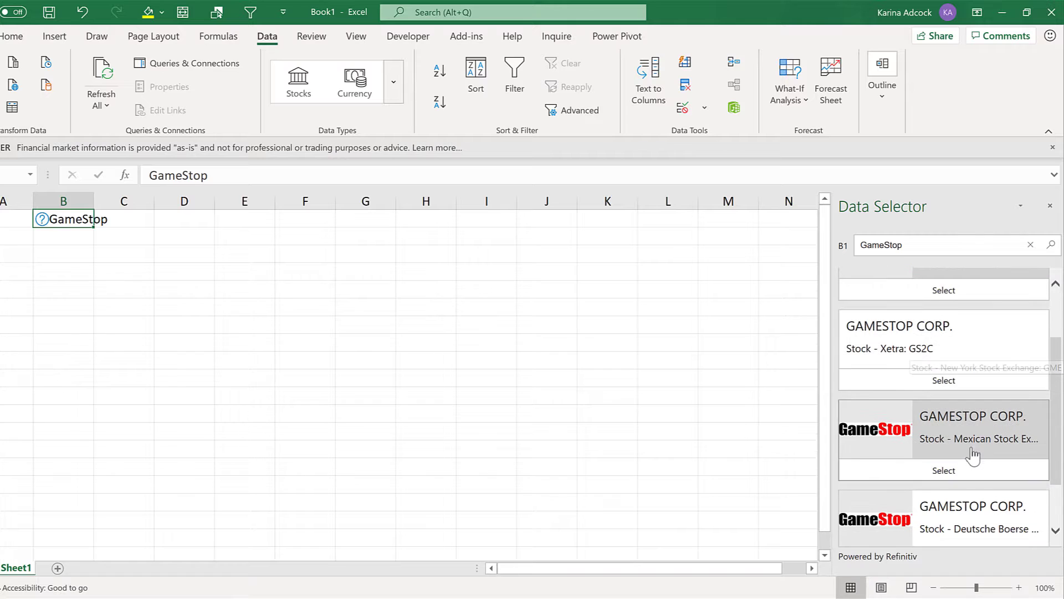
scroll(978, 450, down, 1)
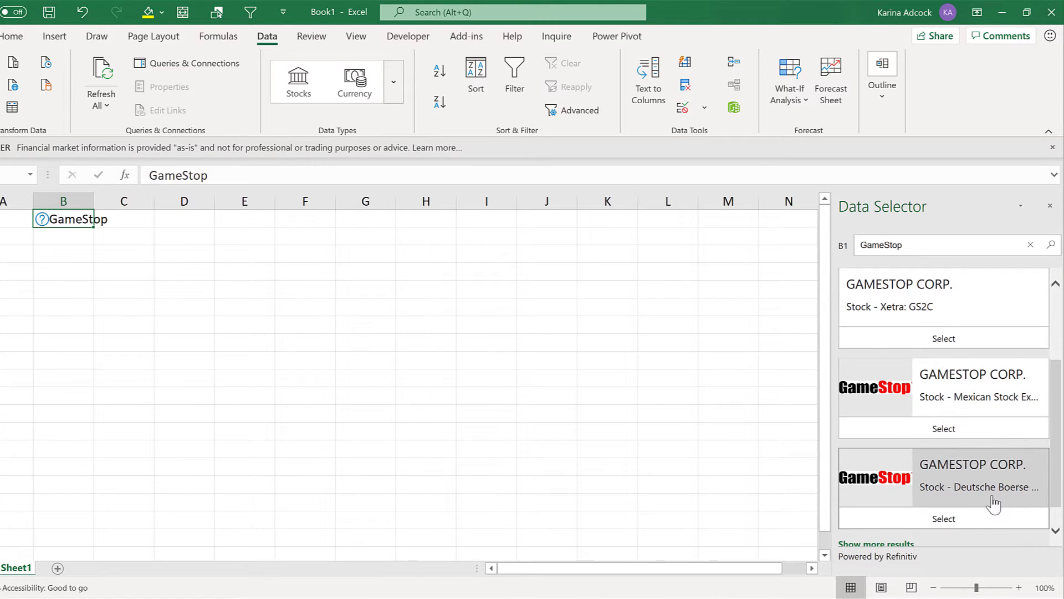
scroll(989, 504, up, 3)
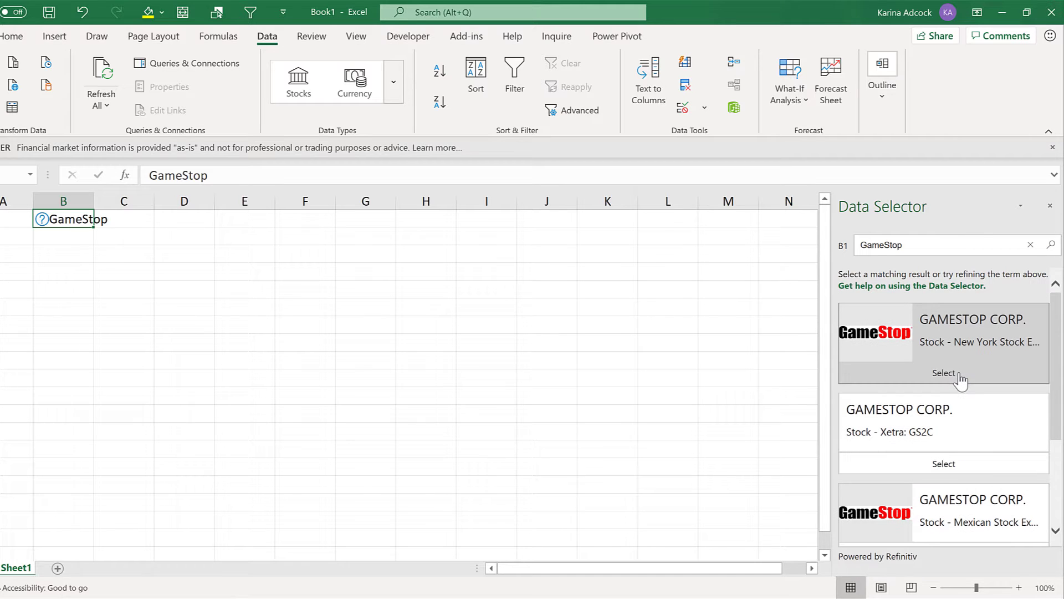
click(959, 377)
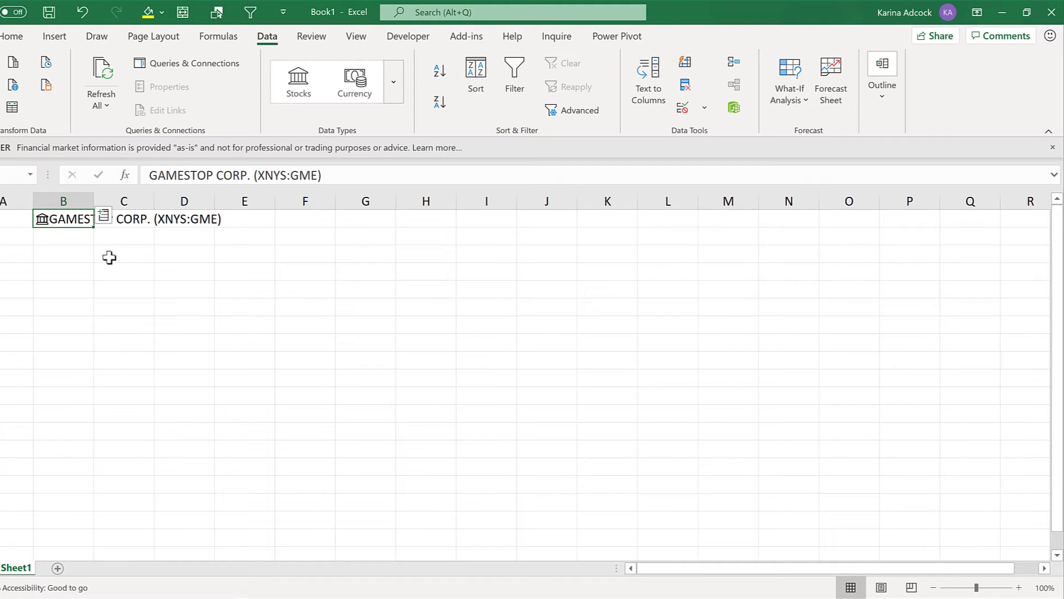
click(75, 233)
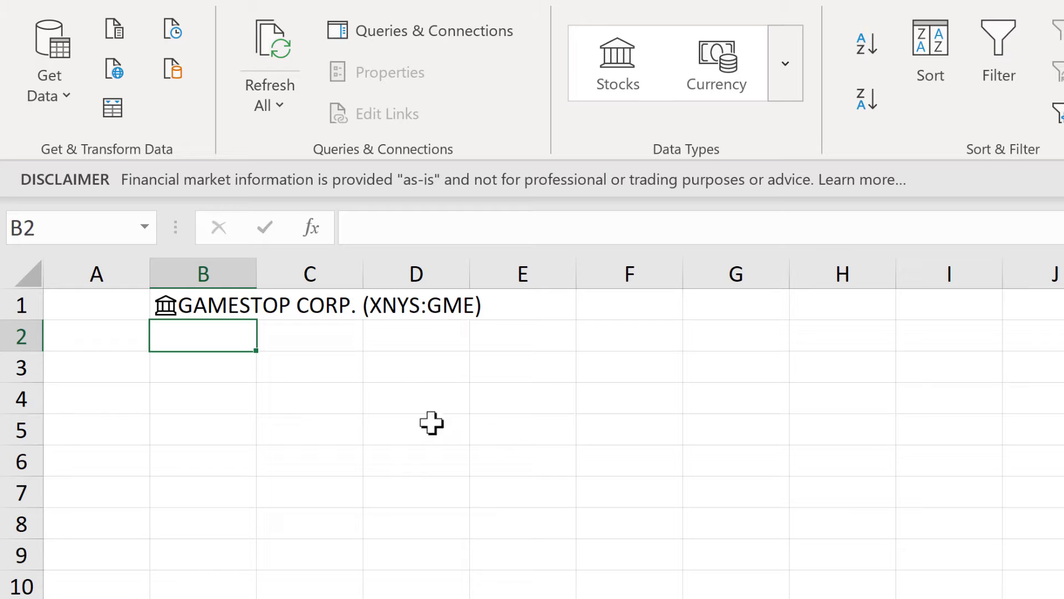
Enter the ticker GME in cell B2
text(G)
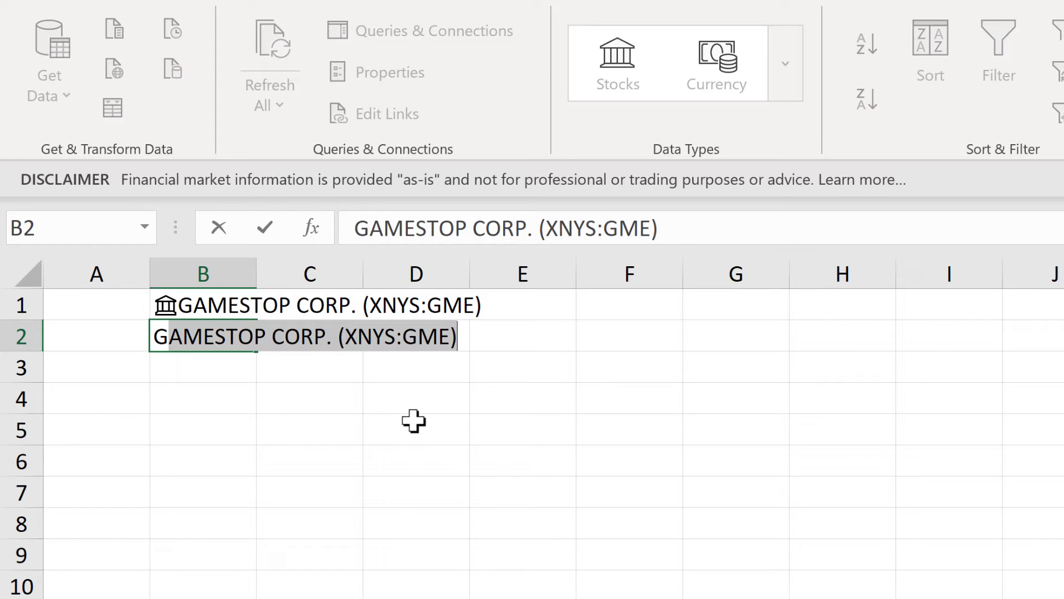
text(ME)
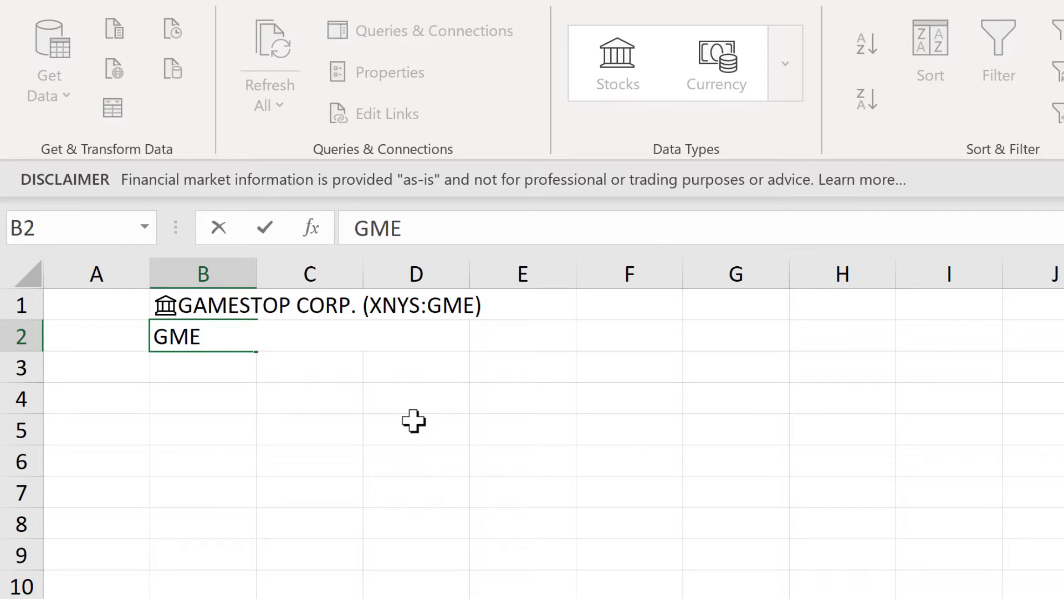
key(Return)
Enter =STOCKHISTORY(B2,DATE(2021,1,1),TODAY(),0,2,0,1,2,3,4,5) in B3 for daily GME prices
text(=)
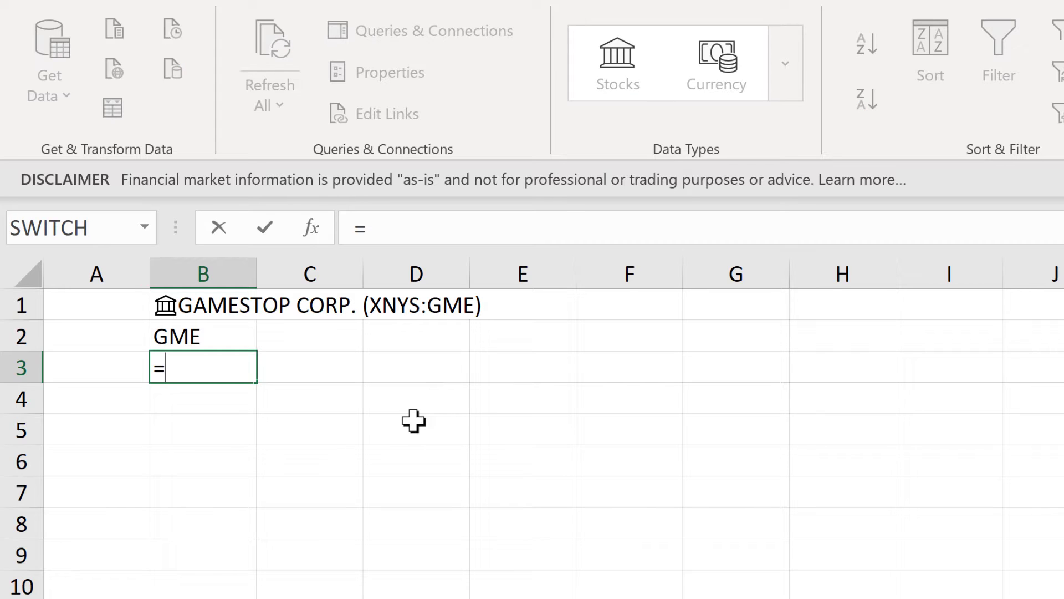
text(Stockhis)
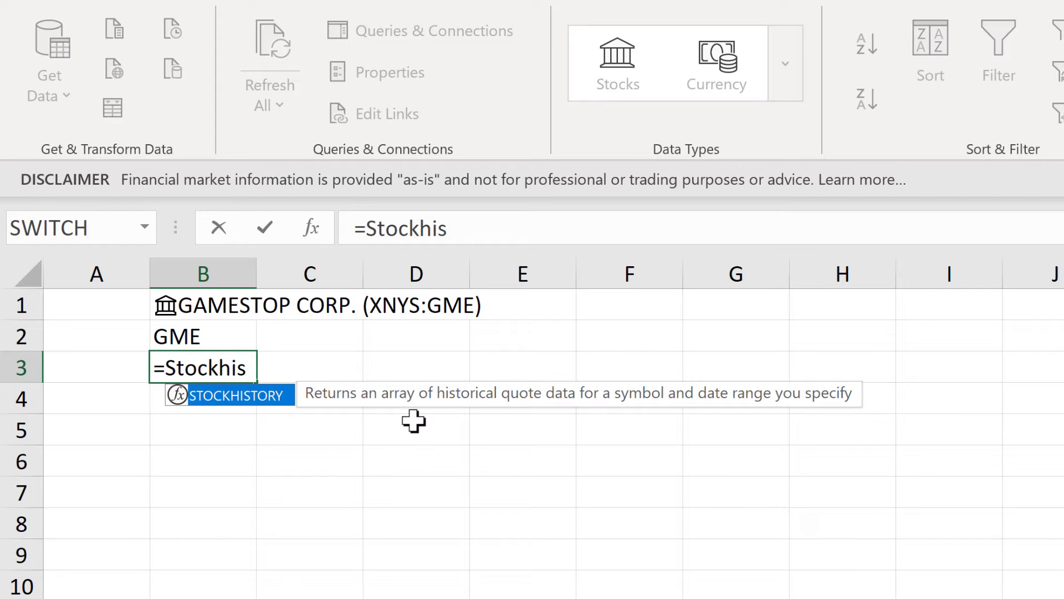
key(Tab)
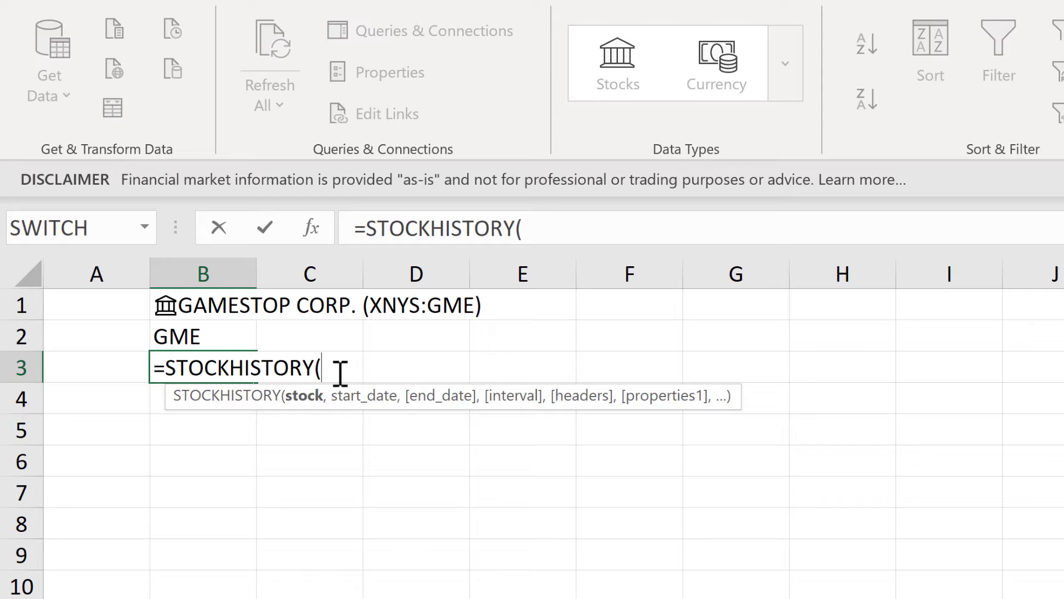
click(205, 326)
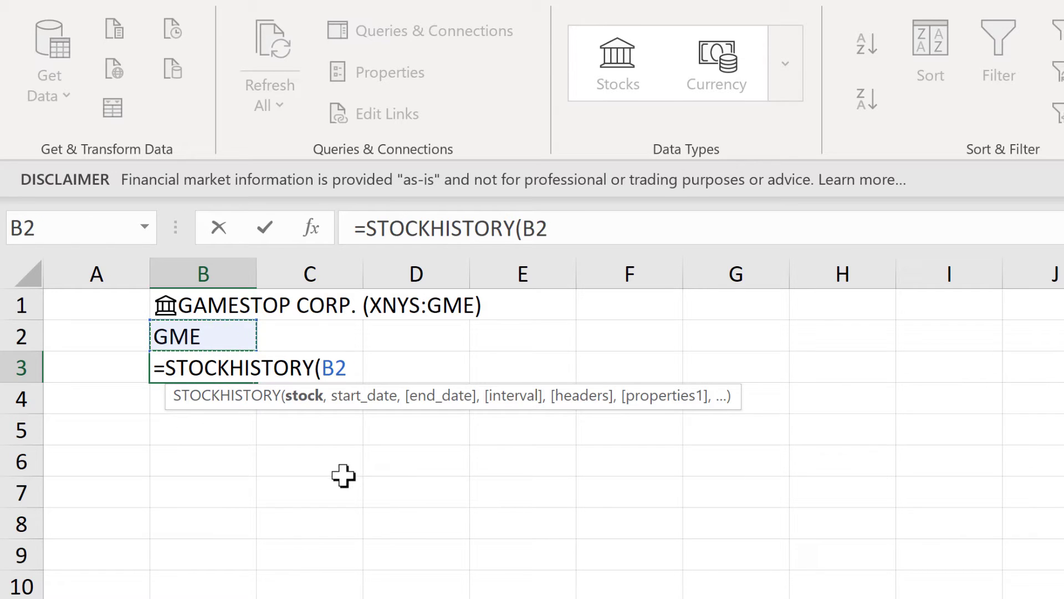
text(,)
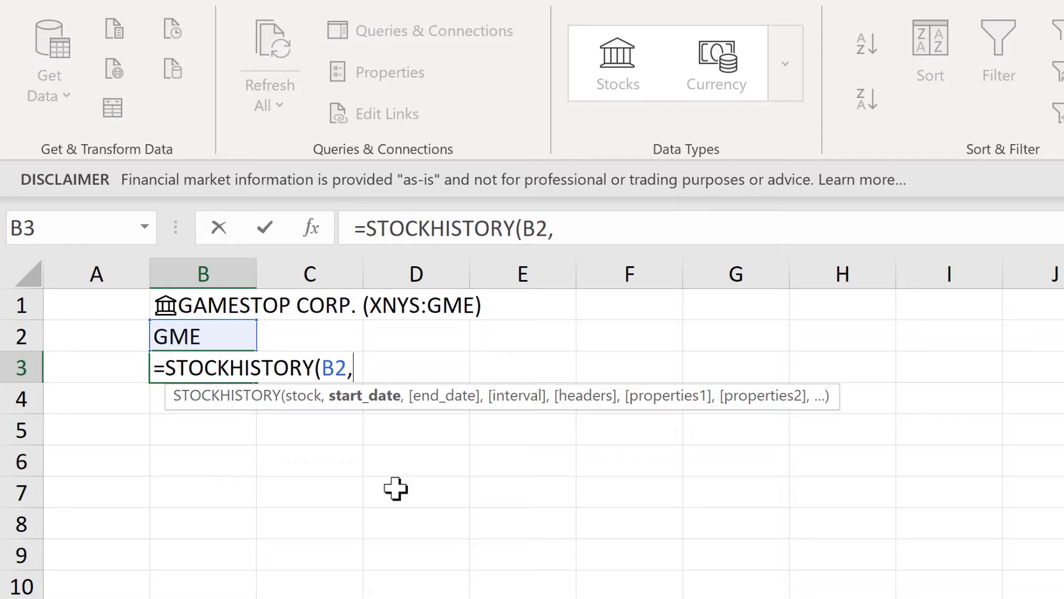
text(DATE)
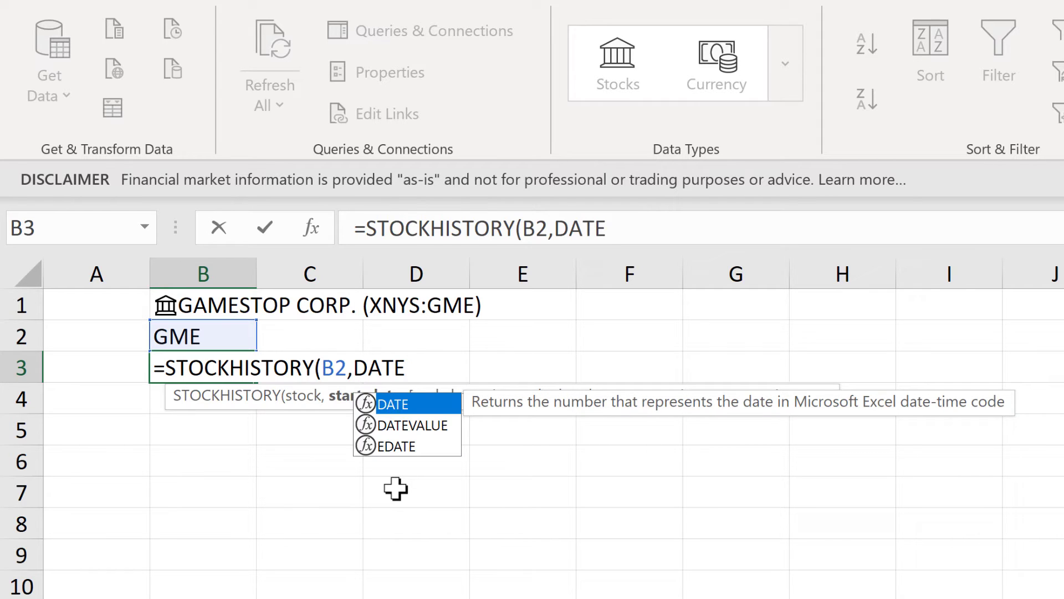
text(()
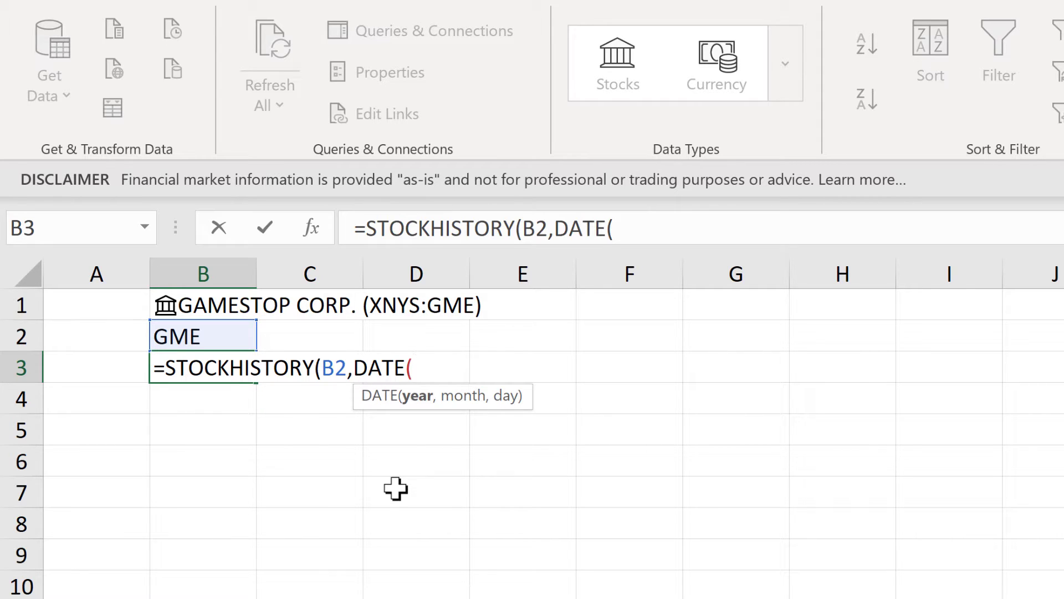
text(2021)
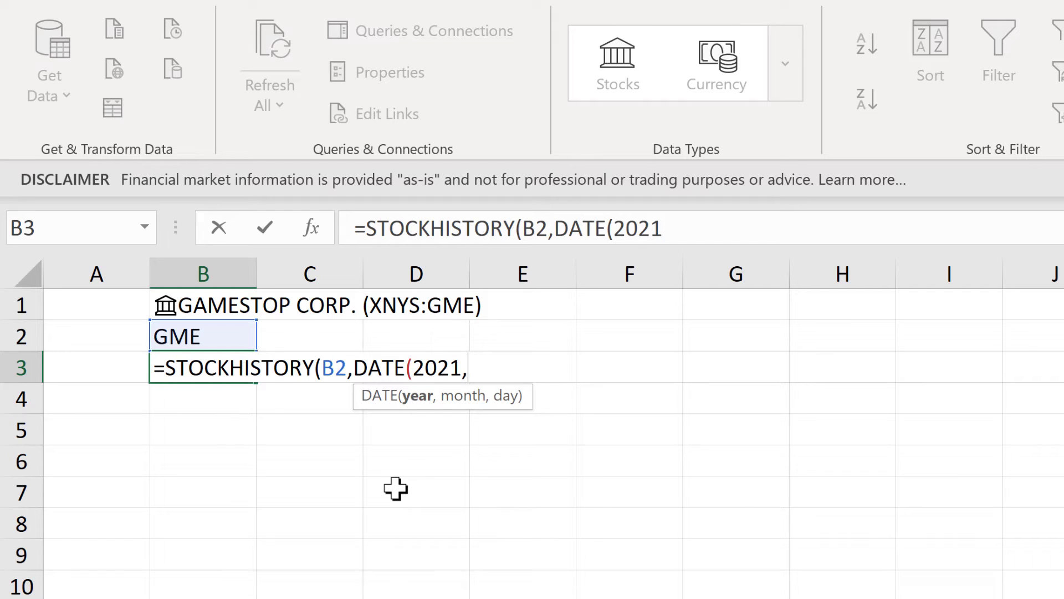
text(,1,1))
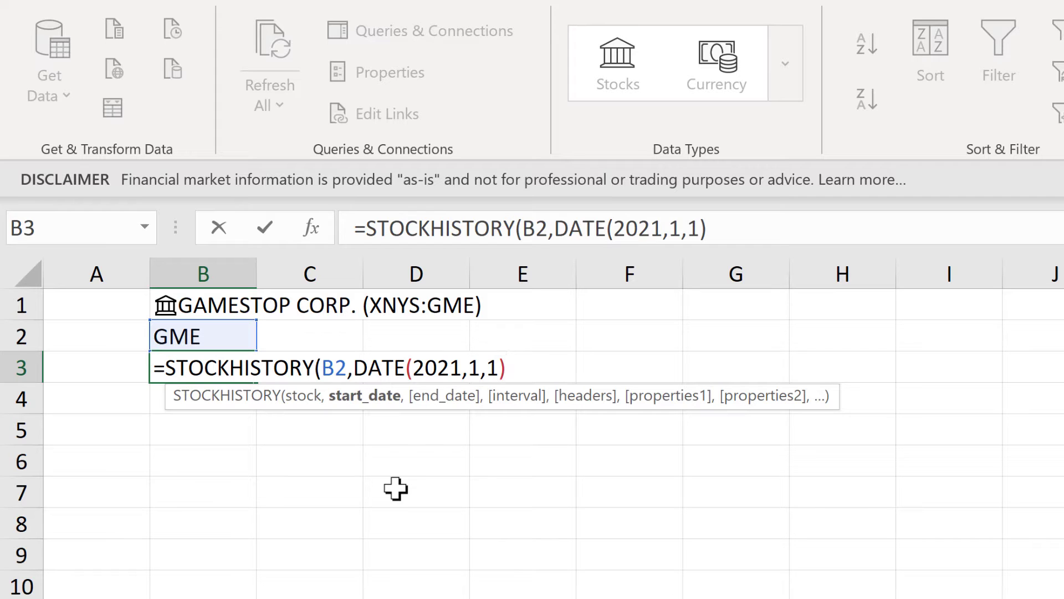
text(,)
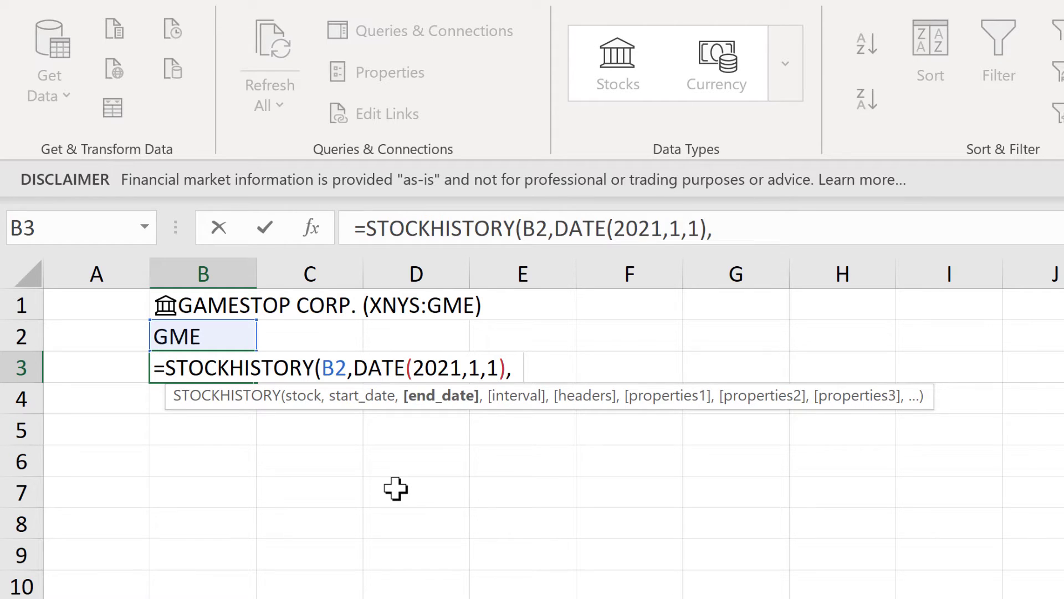
text(TODAY)
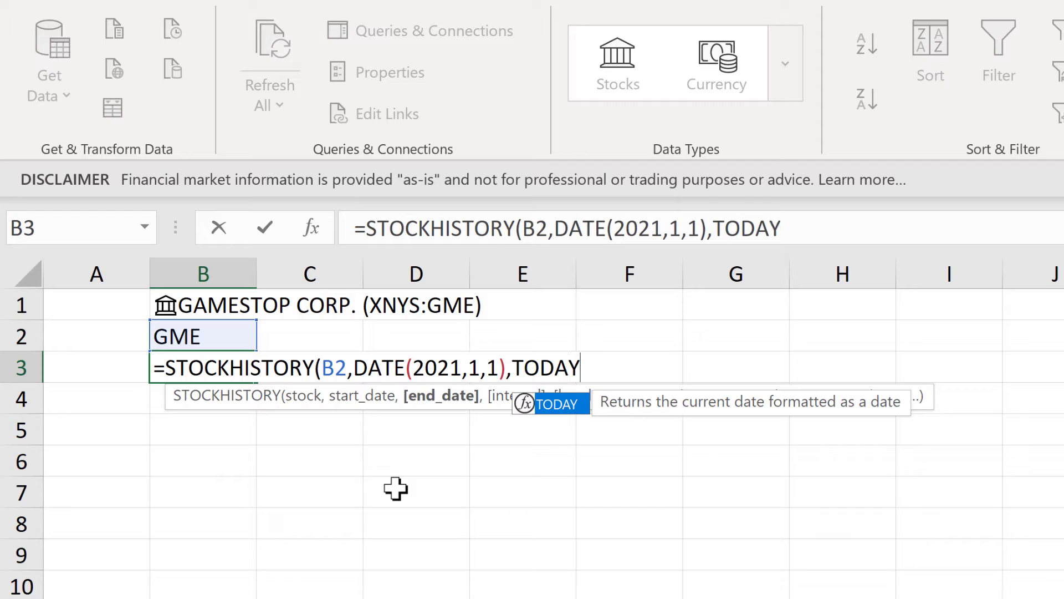
text((),)
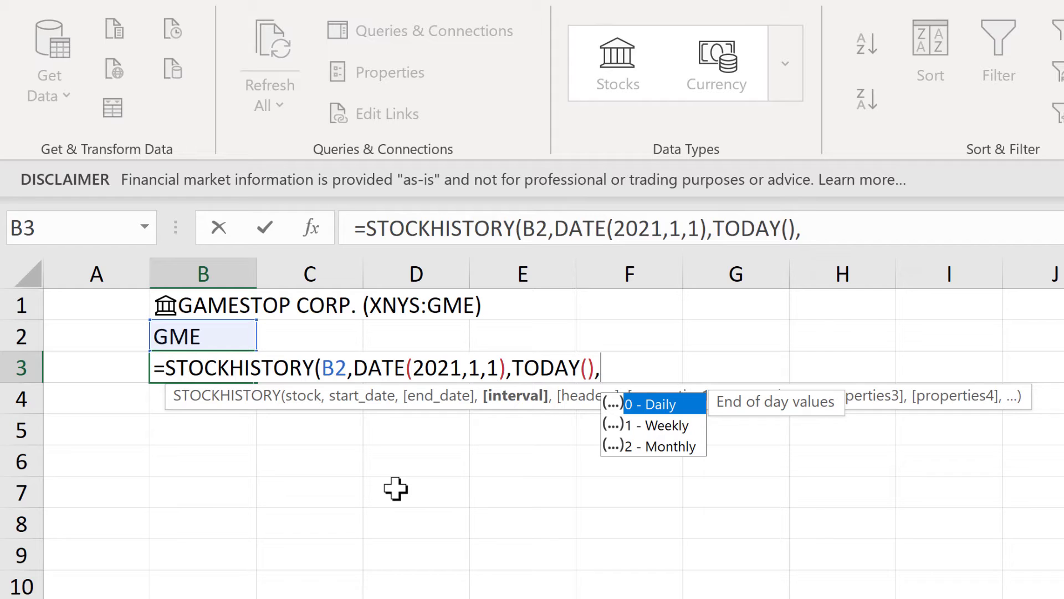
text(0,)
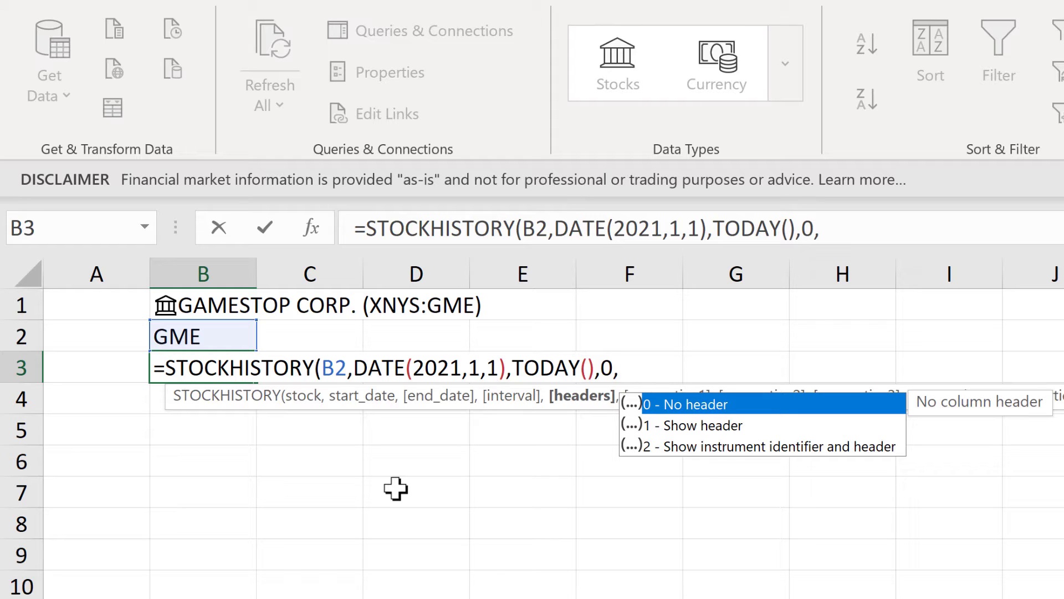
text(2,)
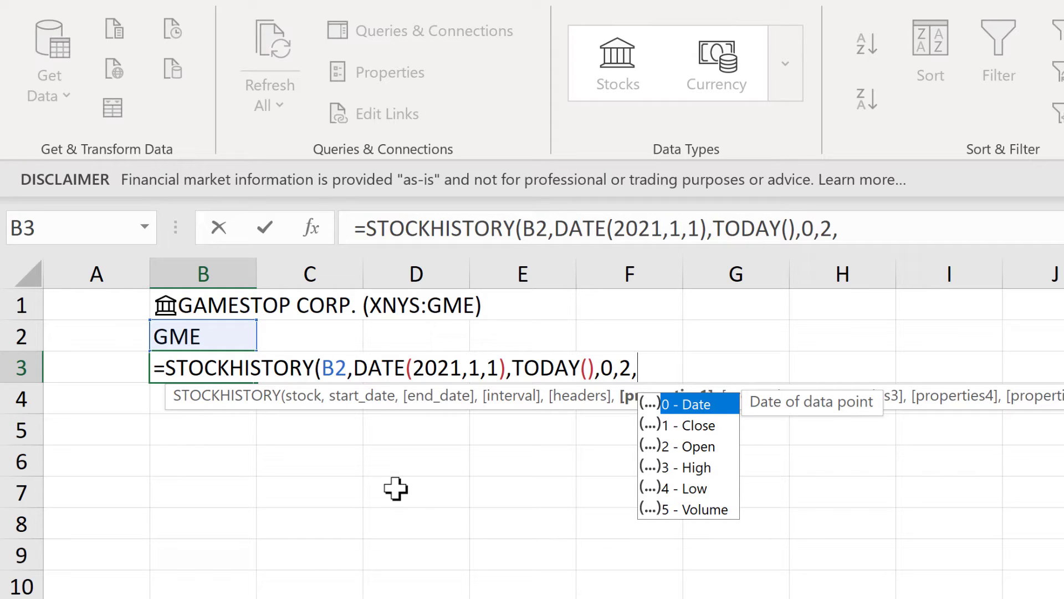
text(0,)
text(1,)
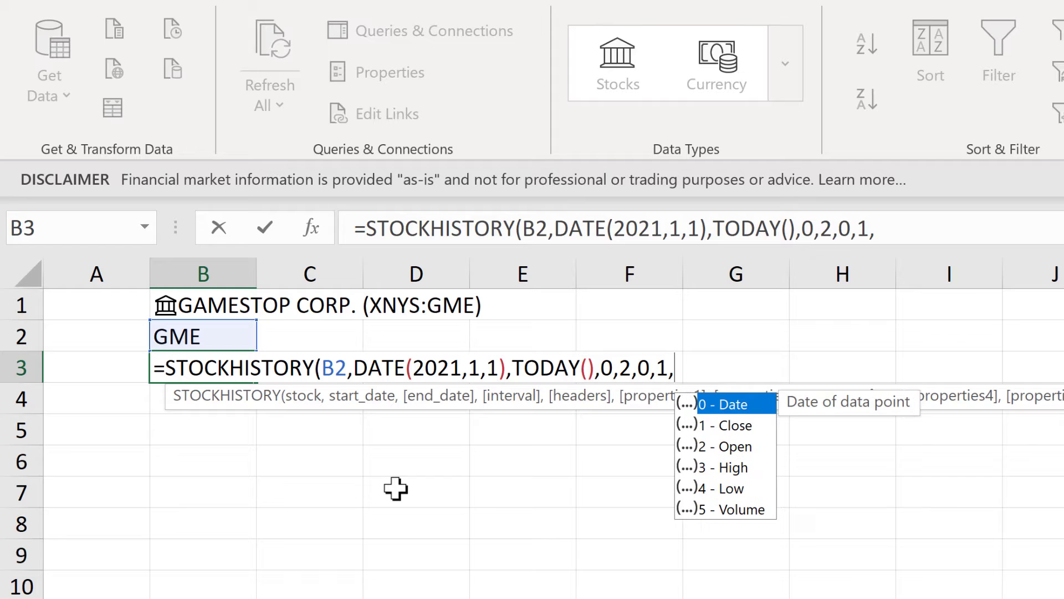
text(2,3,4,5)
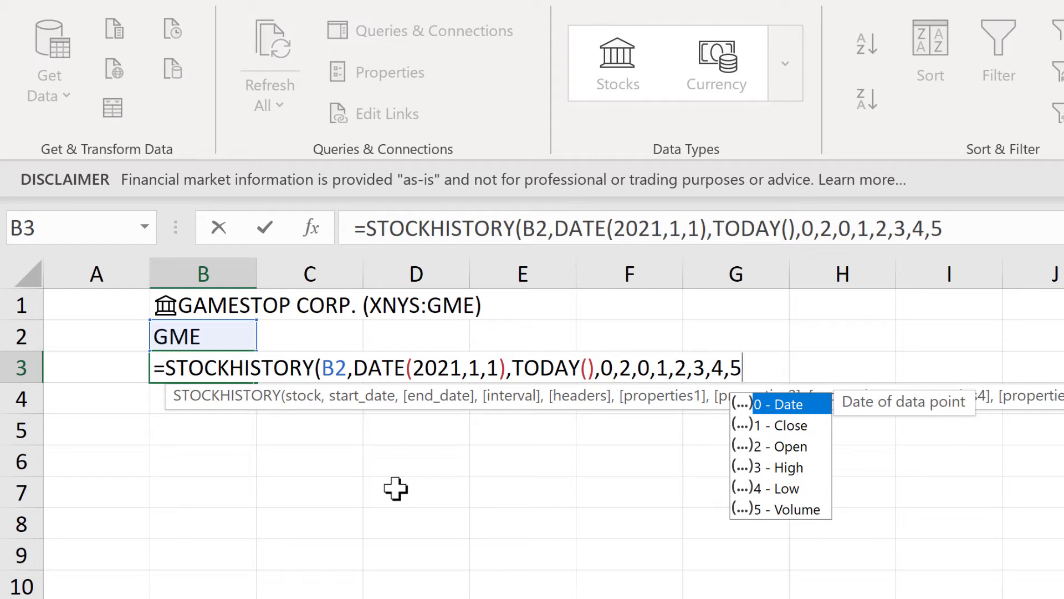
text())
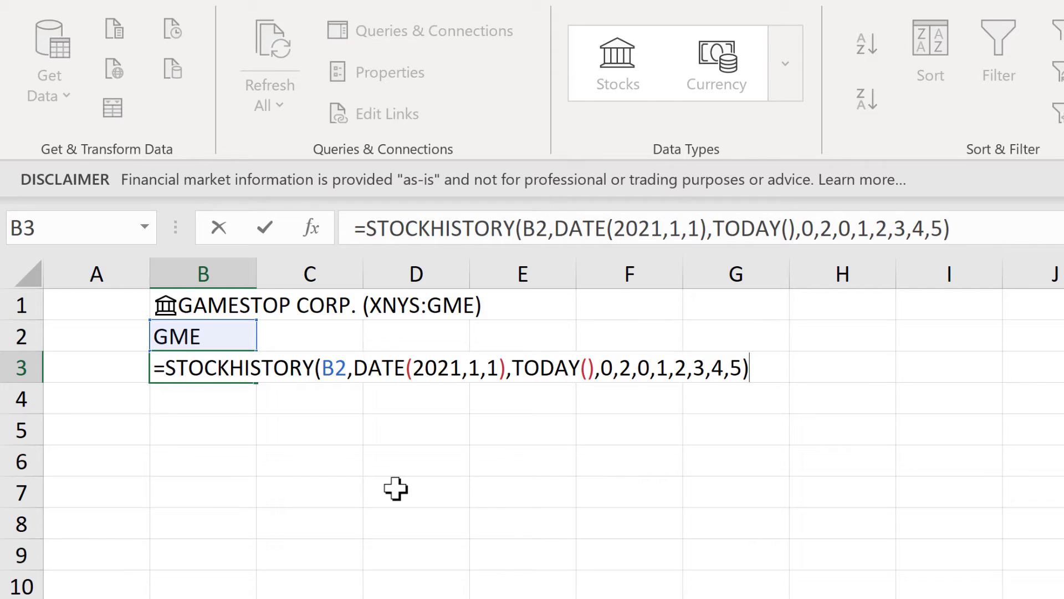
key(Return)
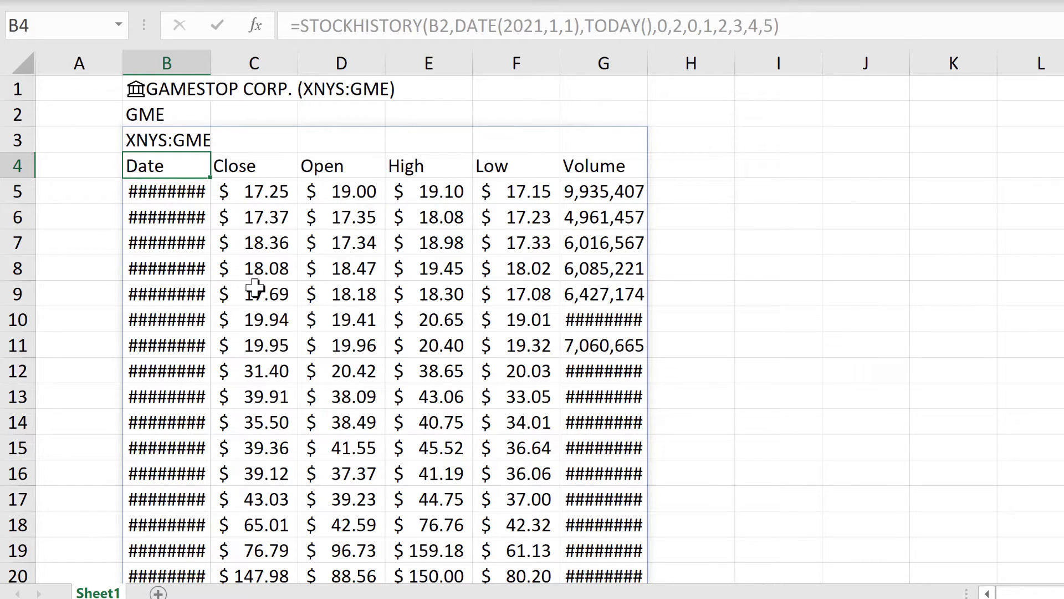
AutoFit columns B through G so full dates and volume figures display
drag(168, 61, 694, 71)
click(344, 167)
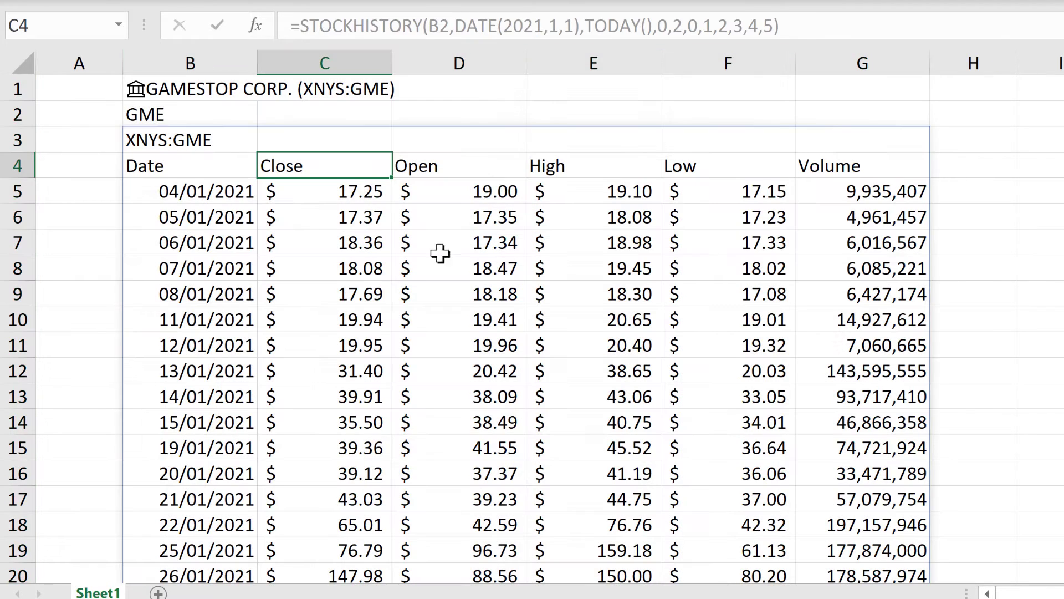
key(Right)
key(Right)
key(Right)
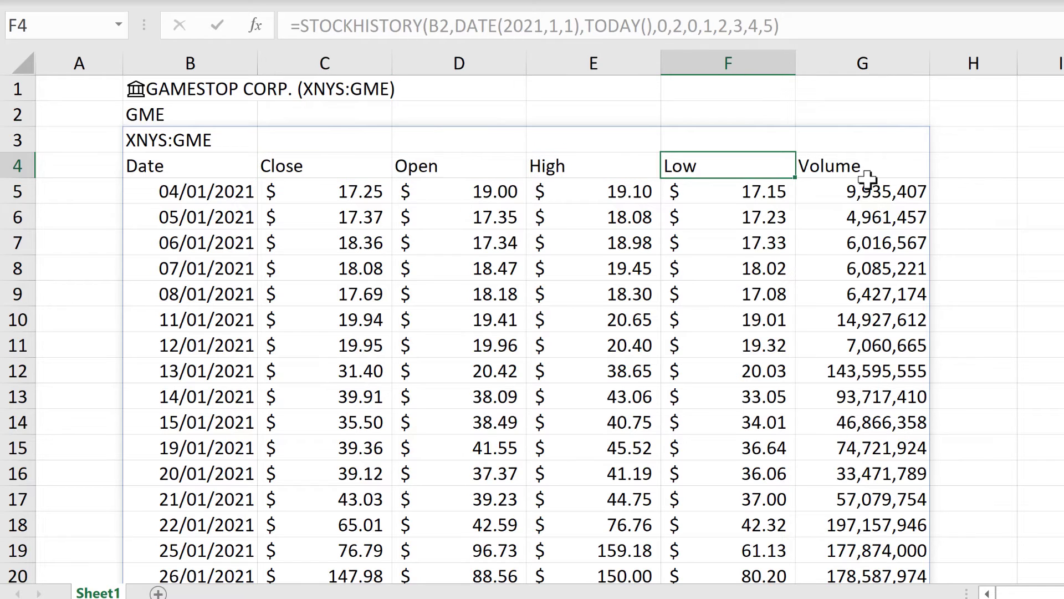
key(Right)
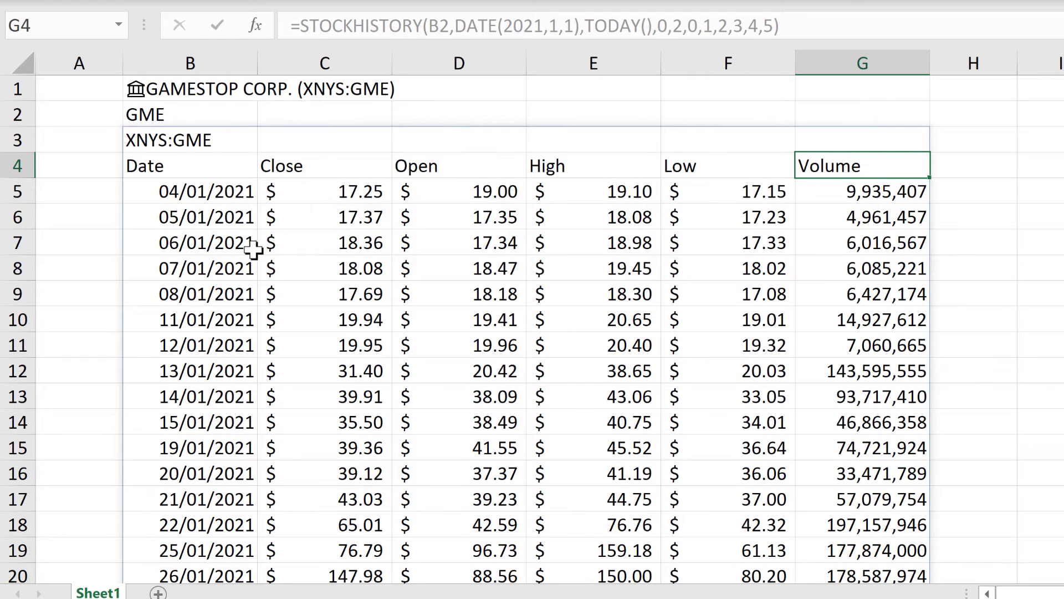
scroll(254, 246, down, 2)
scroll(252, 246, down, 2)
scroll(250, 246, up, 4)
Insert a line sparkline in C2 charting the Close column from C5 downward
click(309, 109)
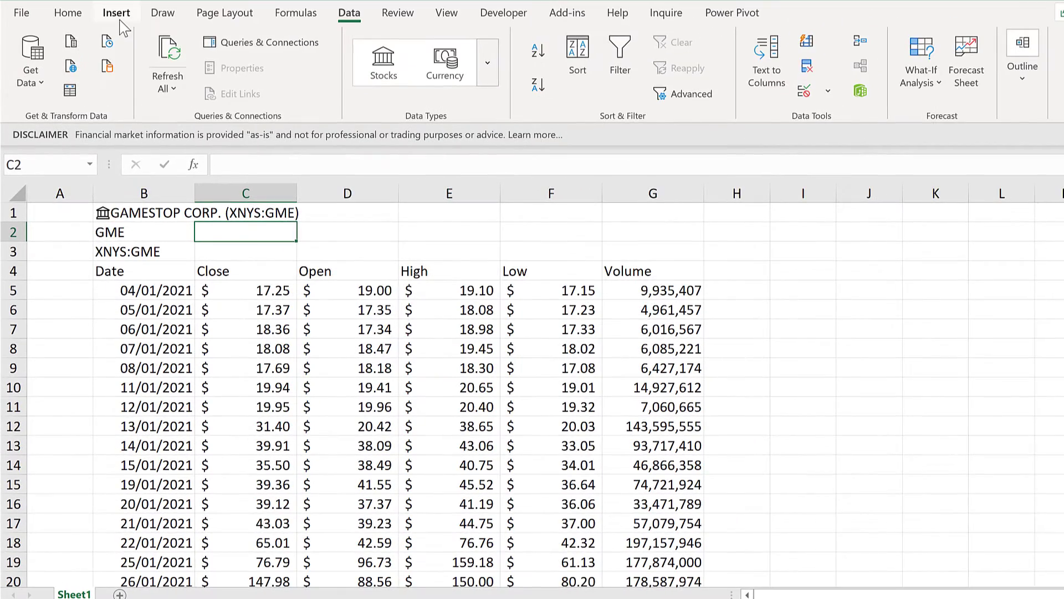
click(114, 10)
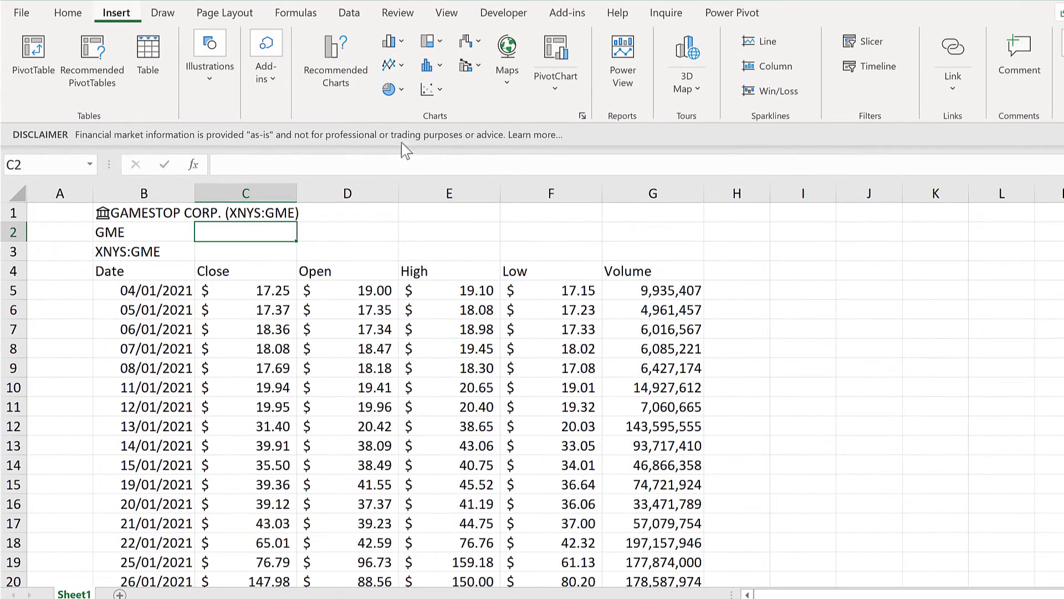
click(765, 41)
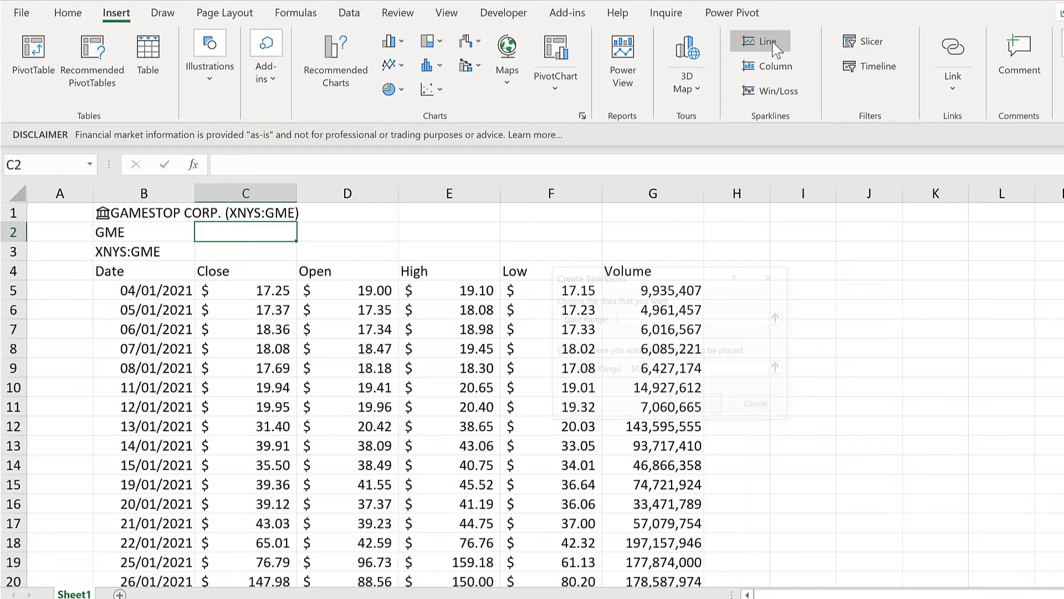
click(256, 294)
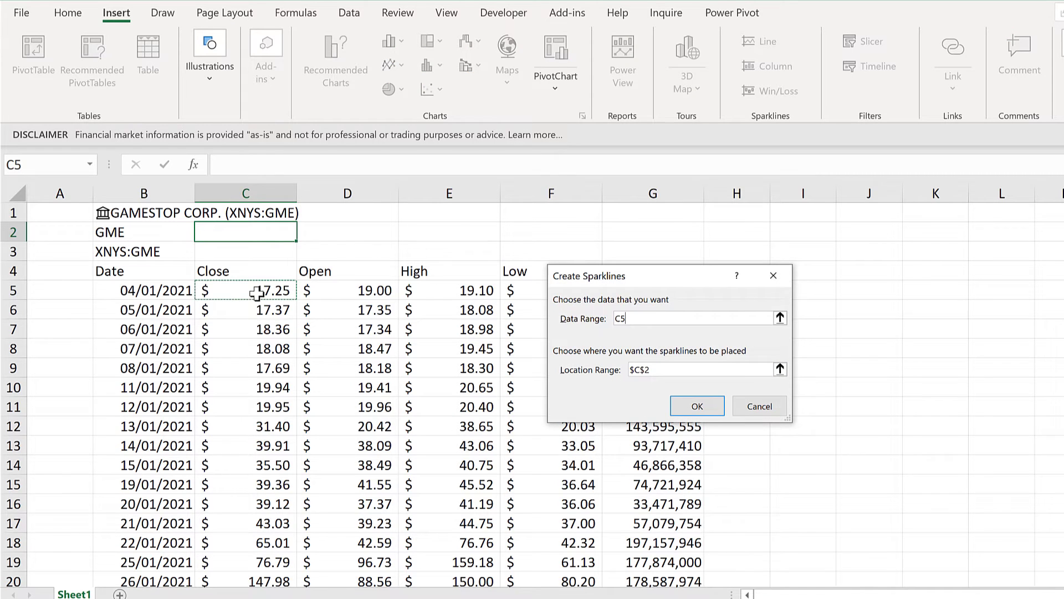
key(ctrl+shift+Down)
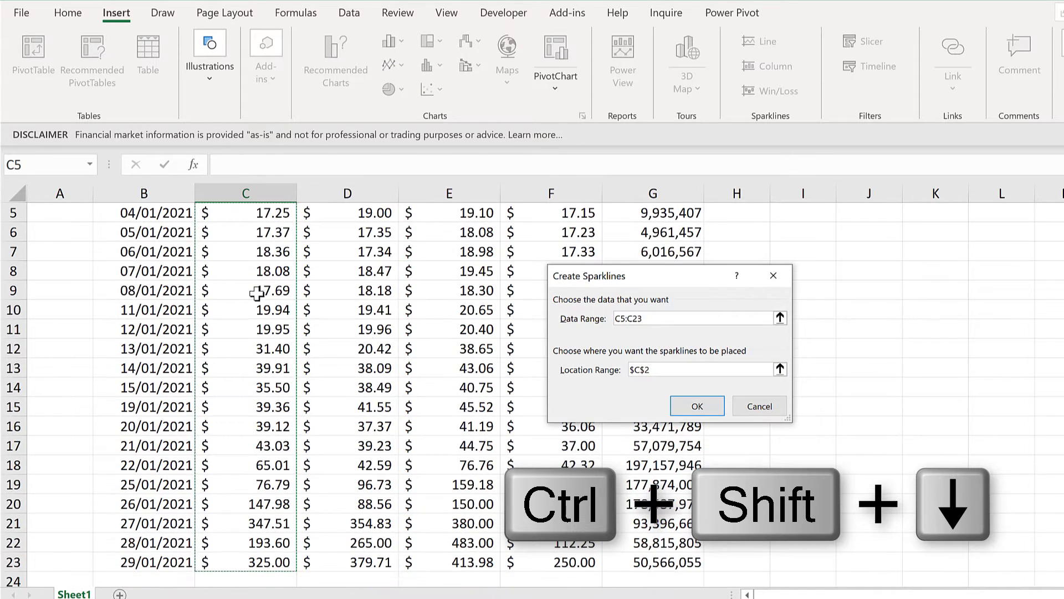
click(697, 406)
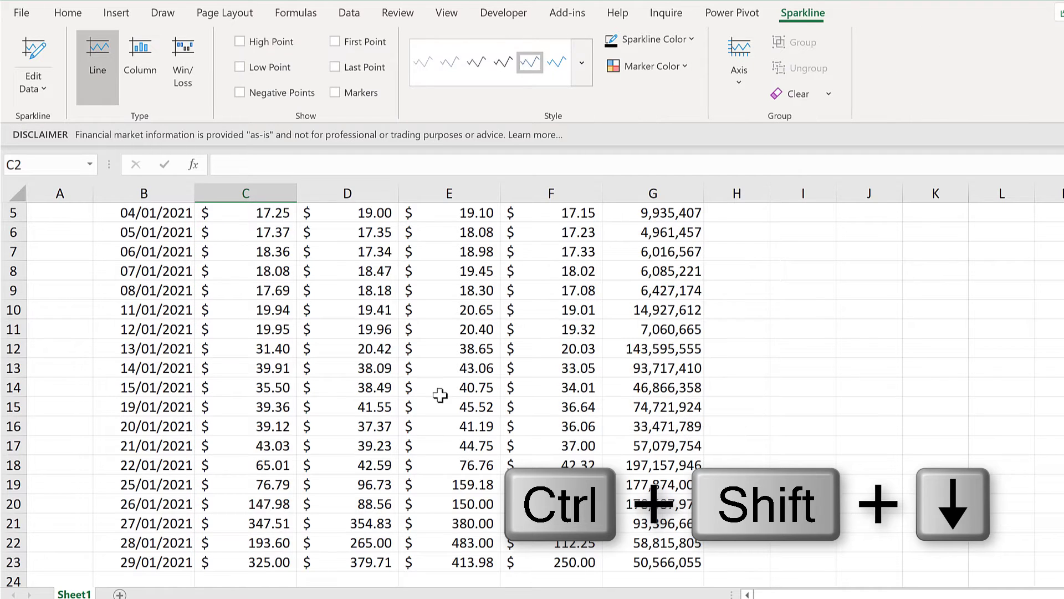
Fill the sparkline across to G2 and make row 2 much taller
scroll(384, 353, up, 2)
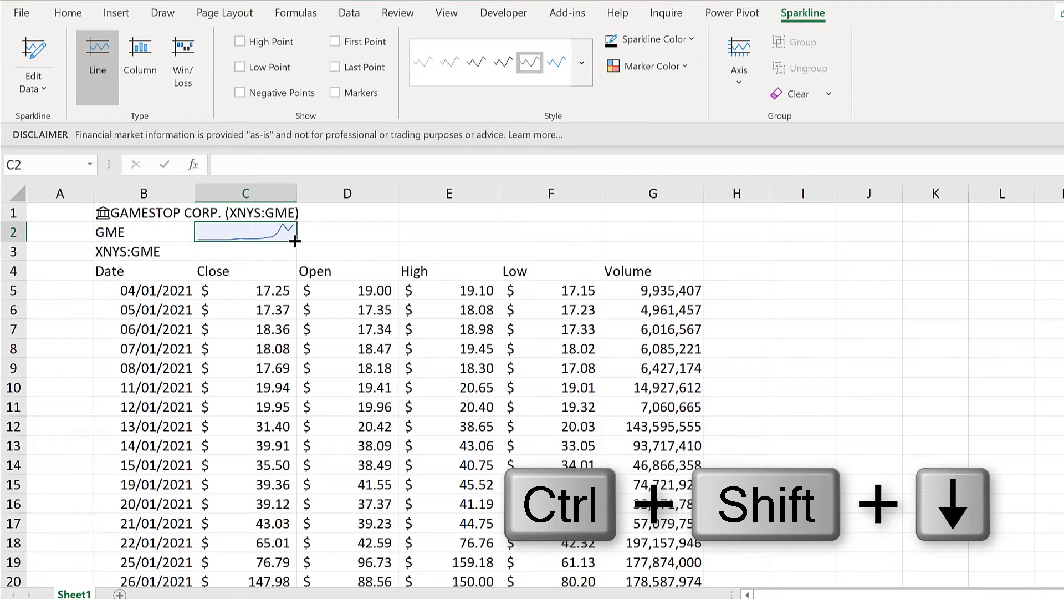
drag(294, 241, 687, 233)
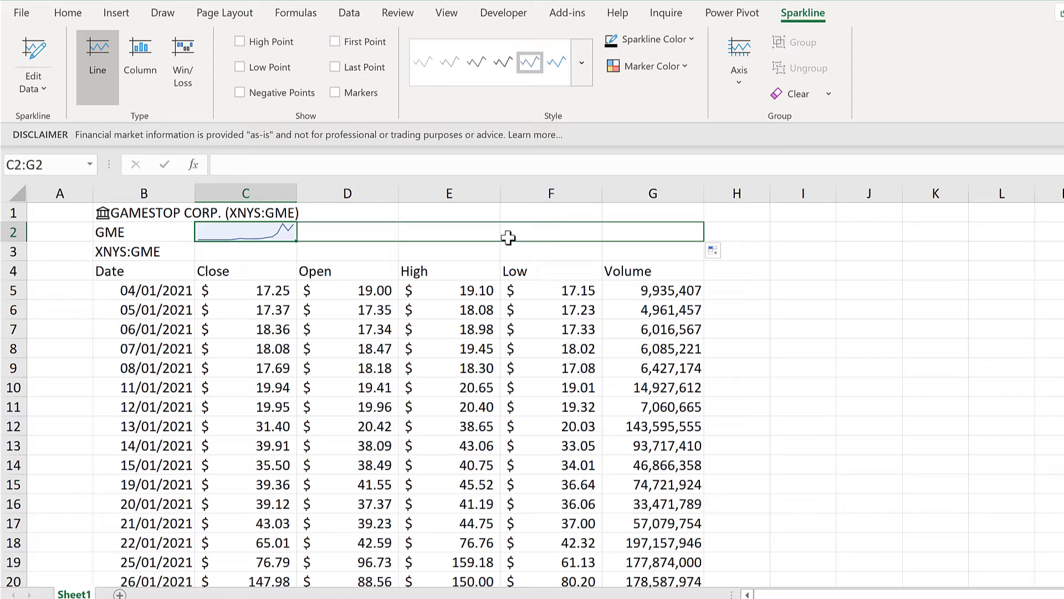
click(247, 250)
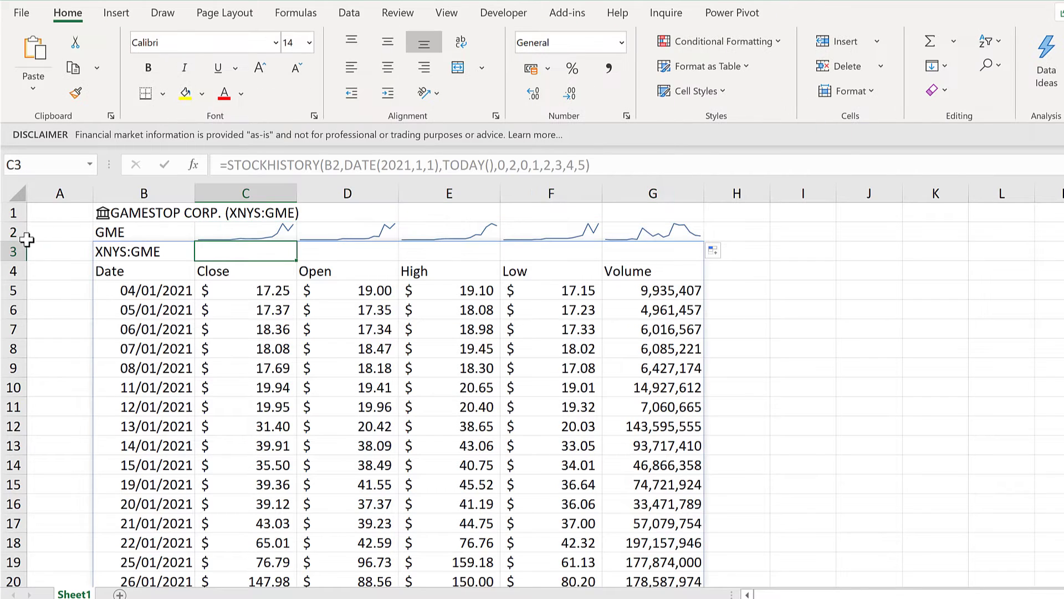
drag(26, 239, 15, 326)
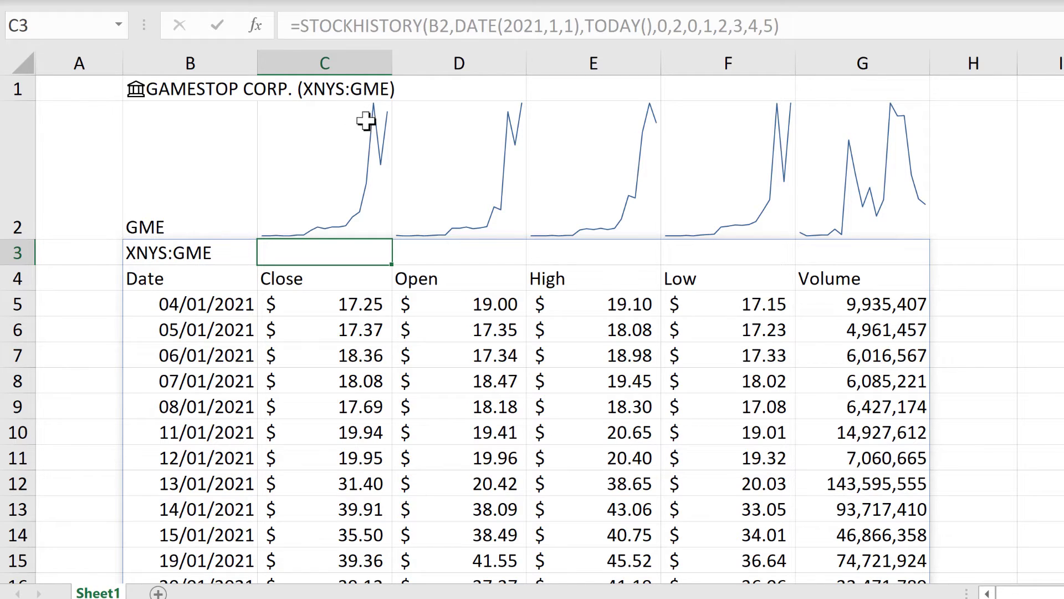
click(311, 307)
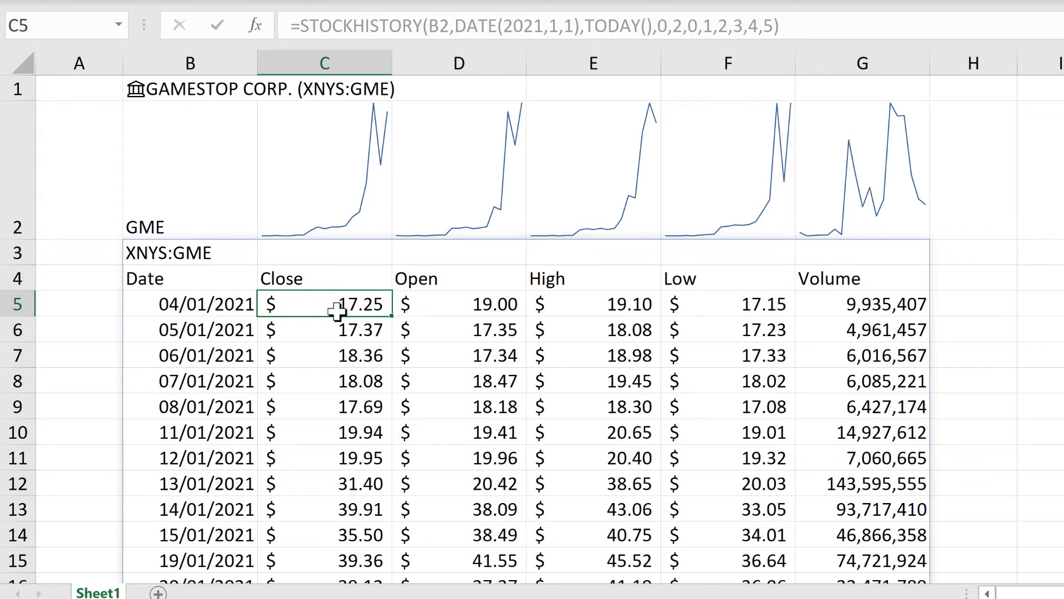
scroll(336, 311, down, 3)
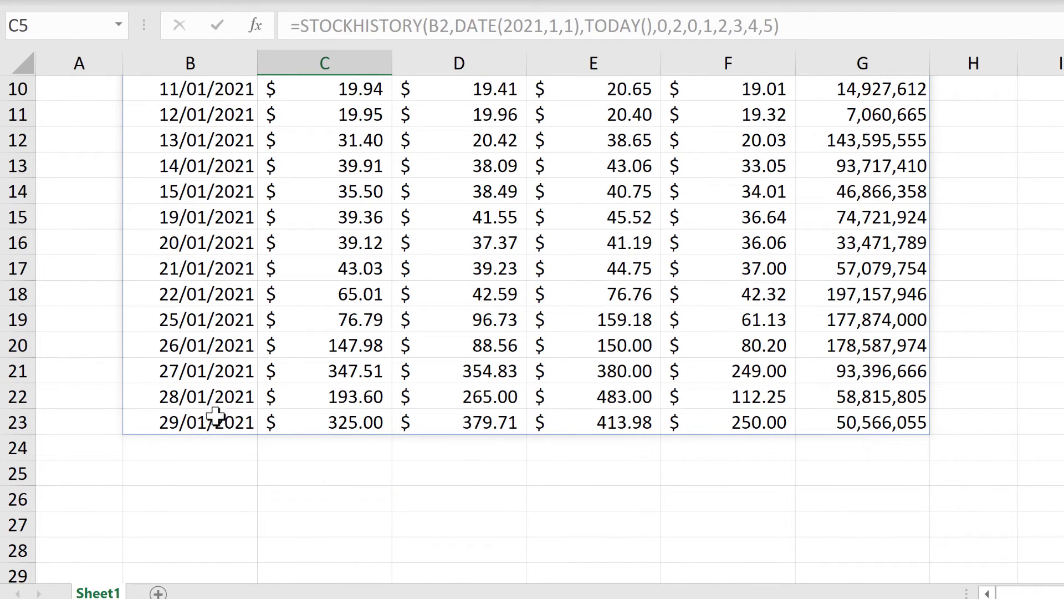
click(216, 423)
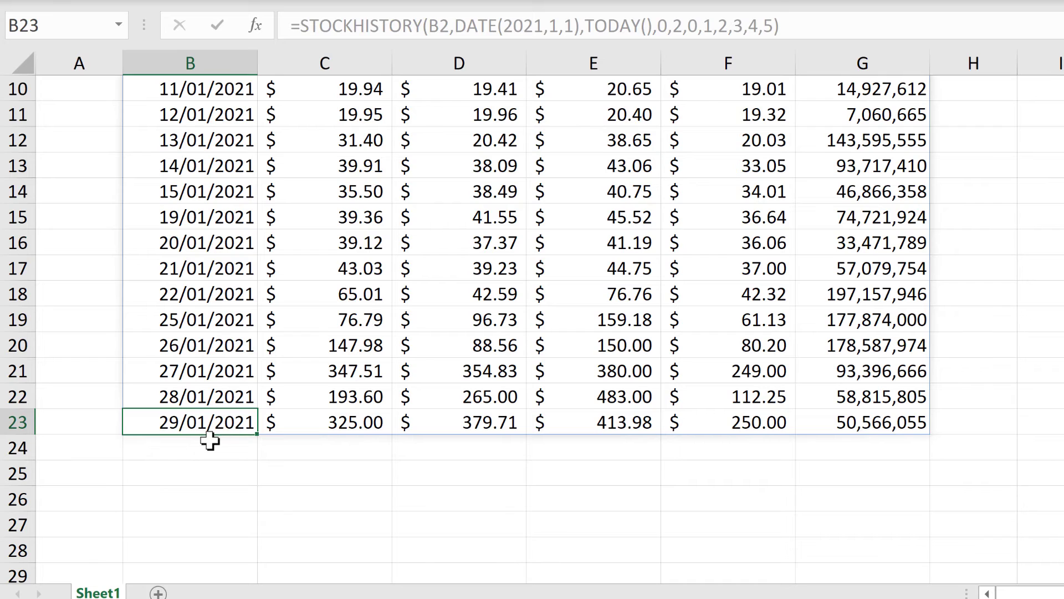
click(353, 427)
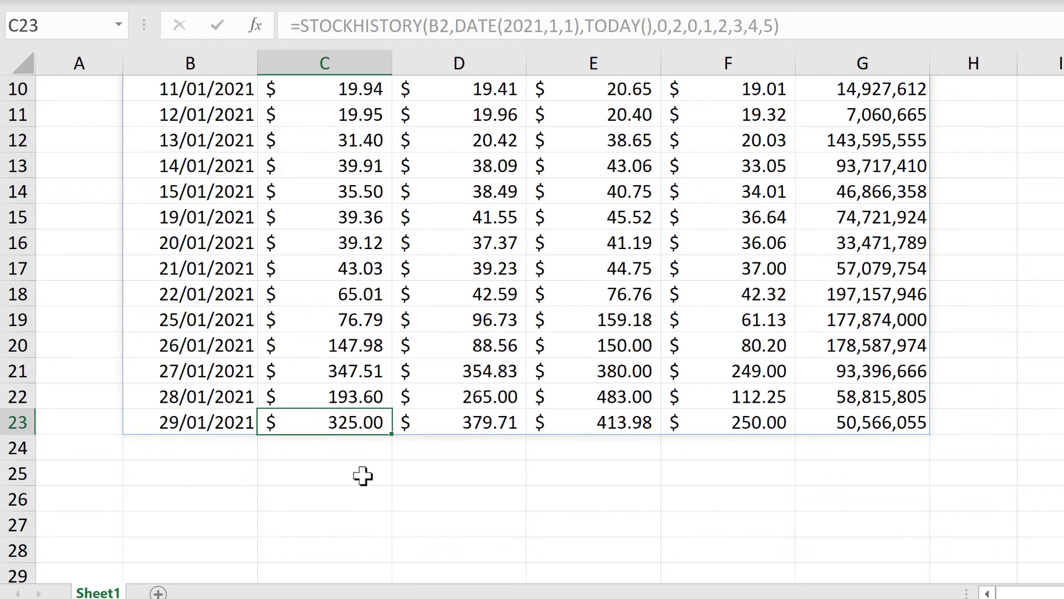
scroll(354, 472, up, 3)
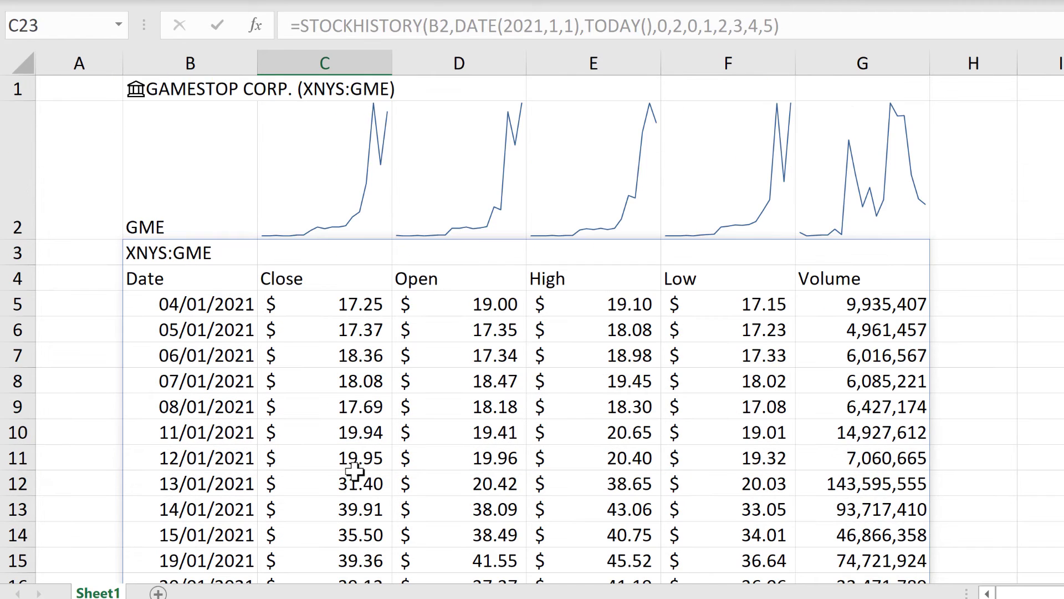
Replace the GME ticker in B2 with AMZN
click(201, 173)
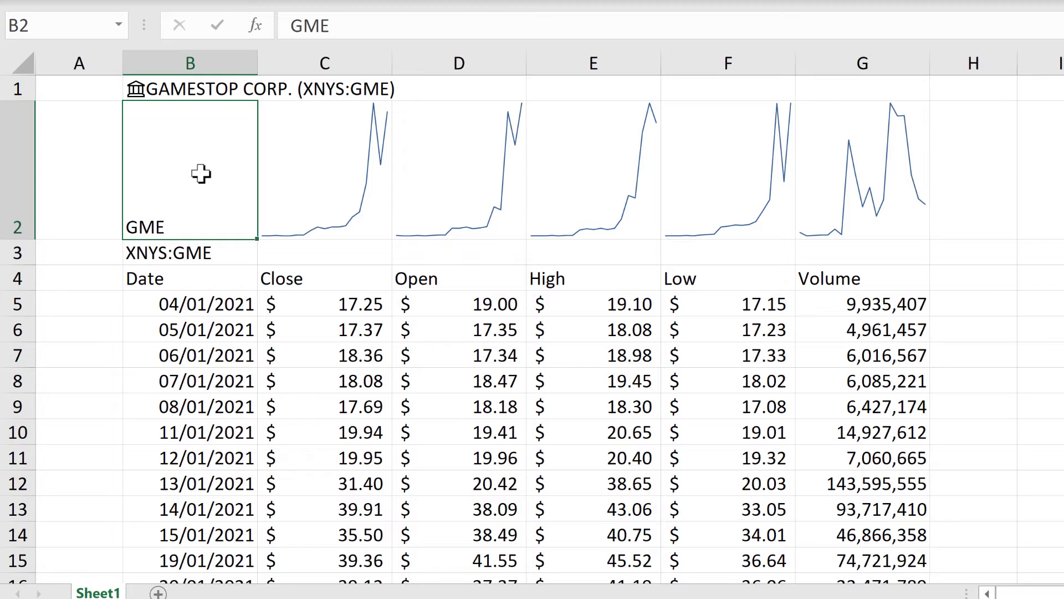
text(AMZN)
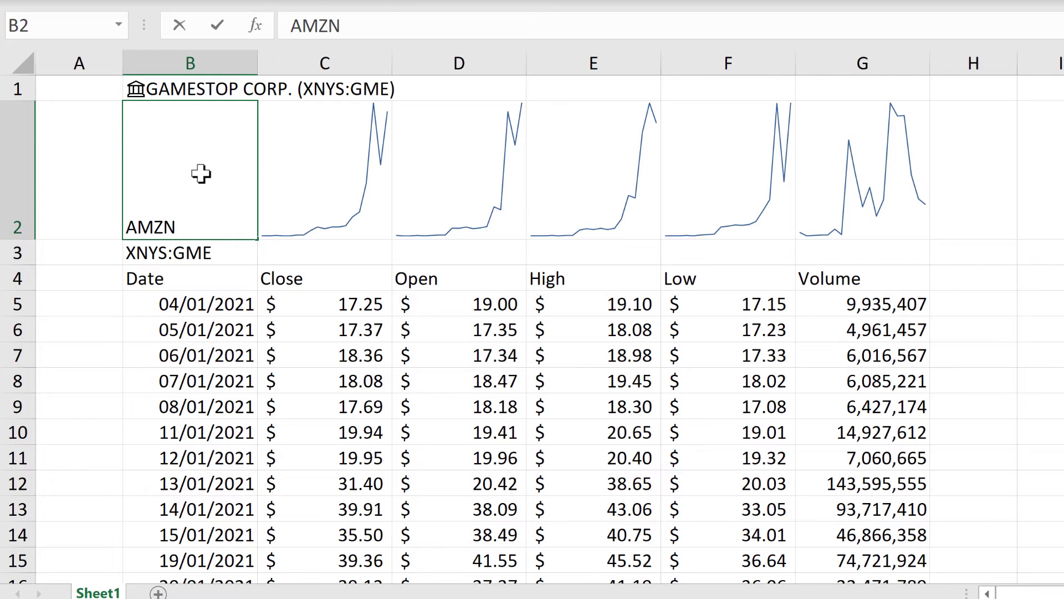
key(Return)
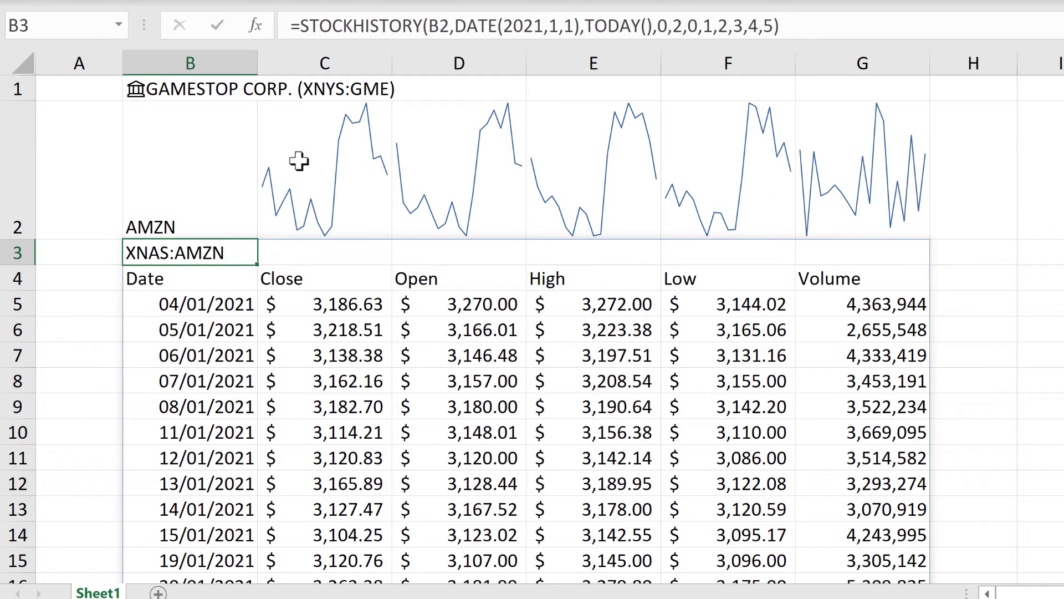
Edit the STOCKHISTORY formula to start DATE(2019,7,1) with monthly interval 2
click(804, 28)
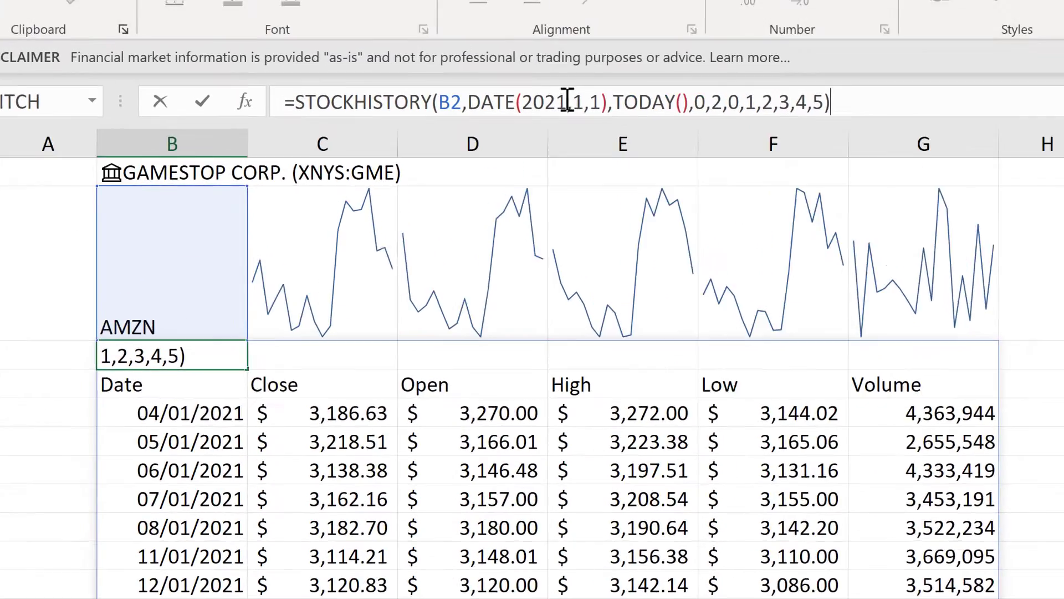
click(549, 26)
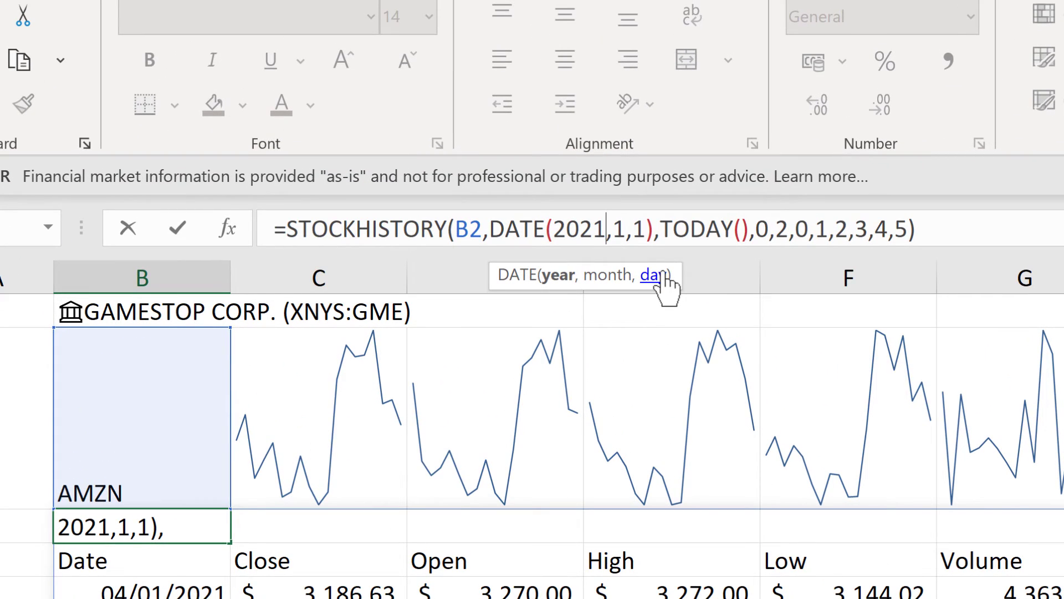
key(BackSpace)
key(BackSpace)
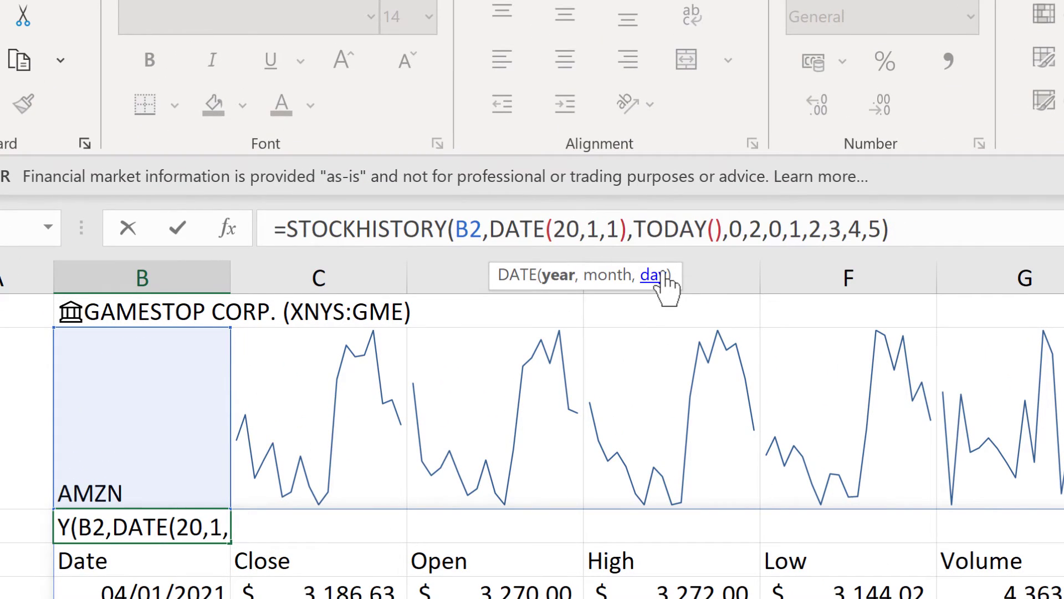
text(1)
text(9)
key(Right)
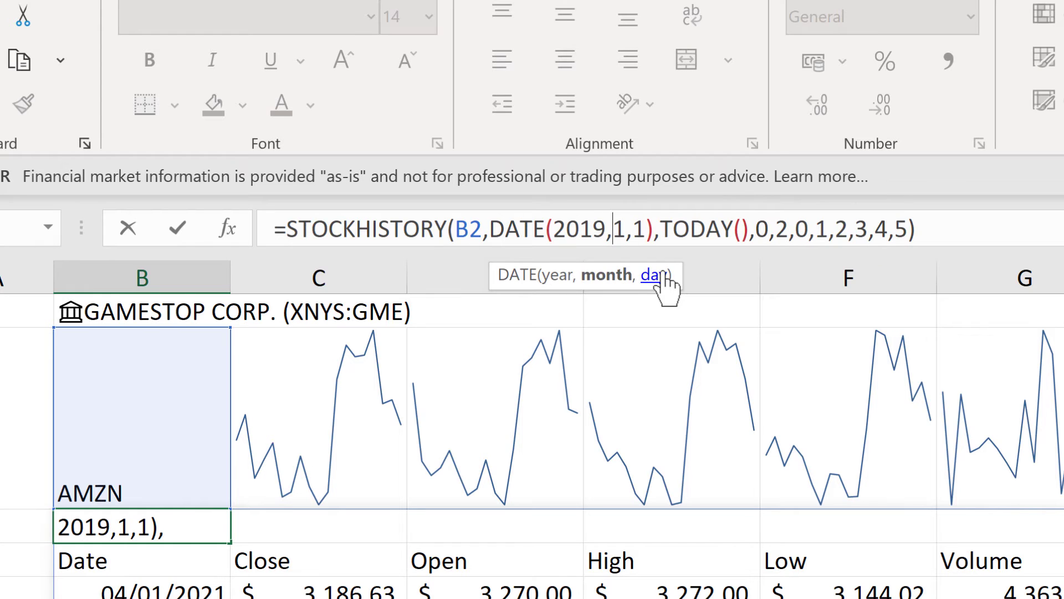
key(Delete)
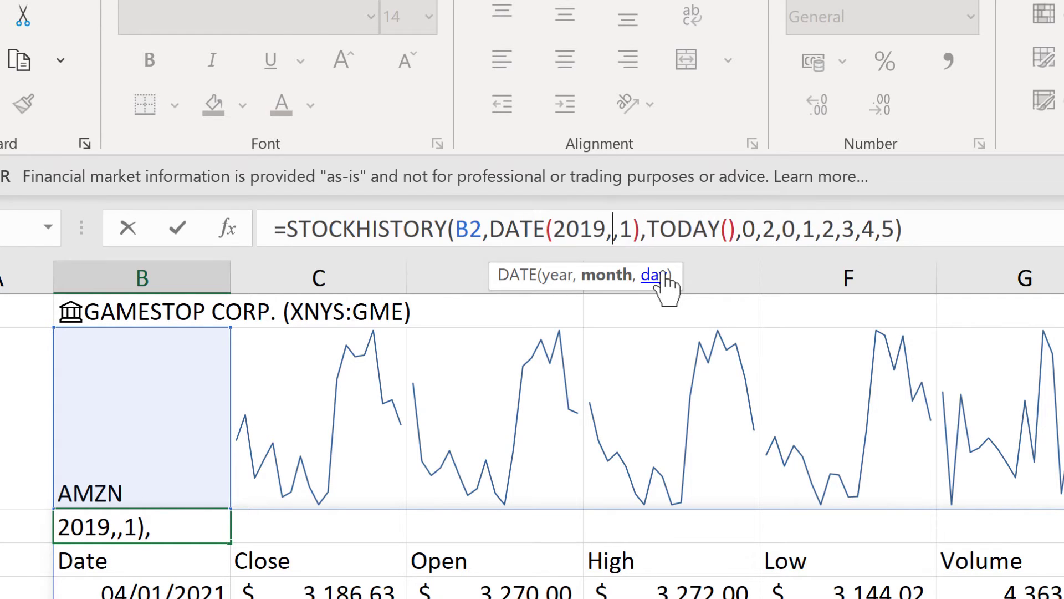
text(7)
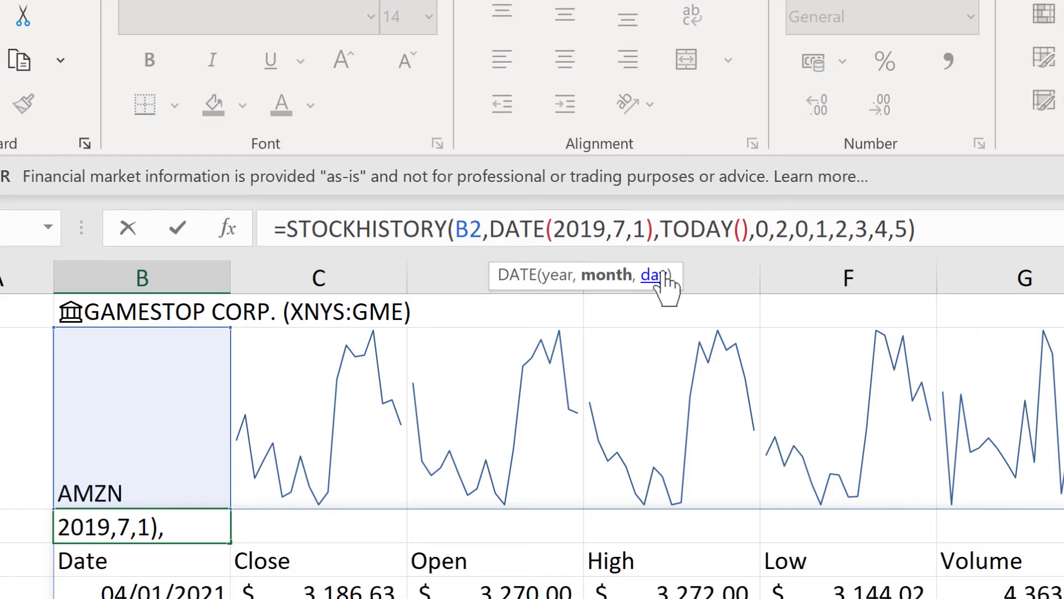
key(Right)
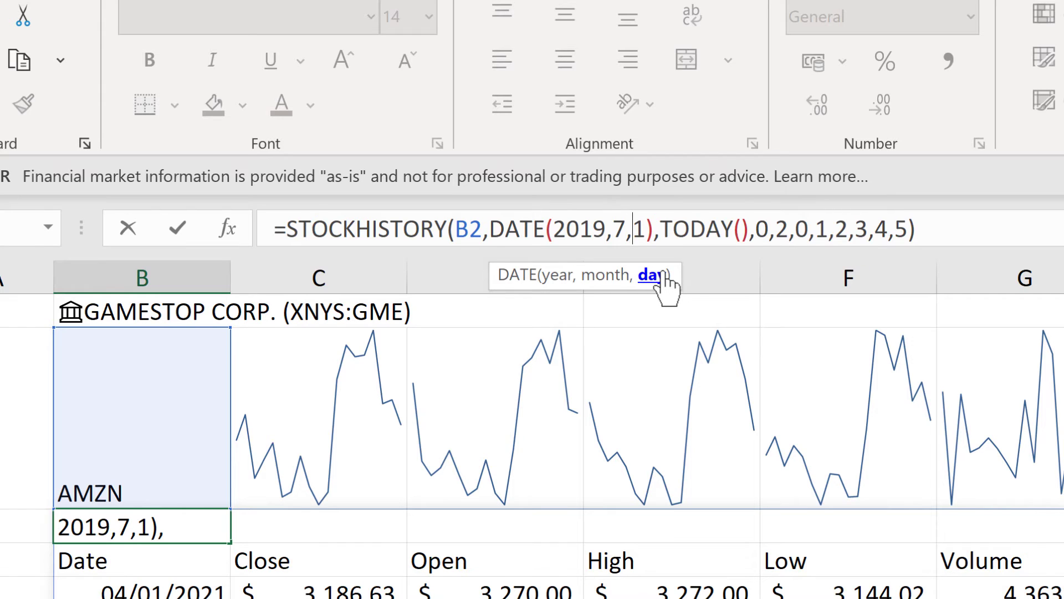
key(Right)
key(Right)
key(Right)
key(Right)
key(Right)
key(Right)
key(Right)
key(Right)
key(Right)
key(Right)
key(Right)
key(Right)
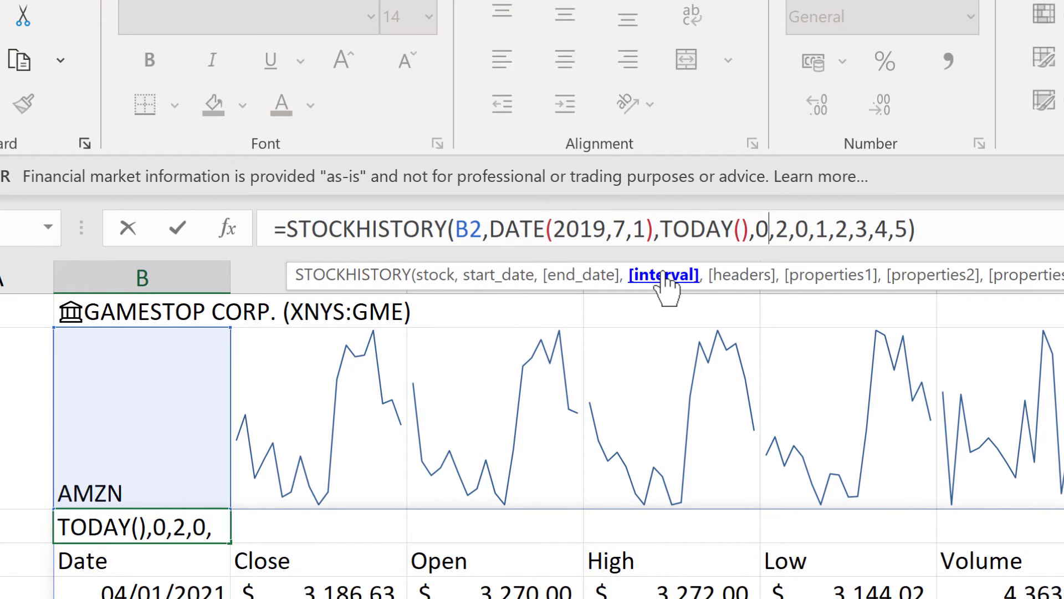
key(BackSpace)
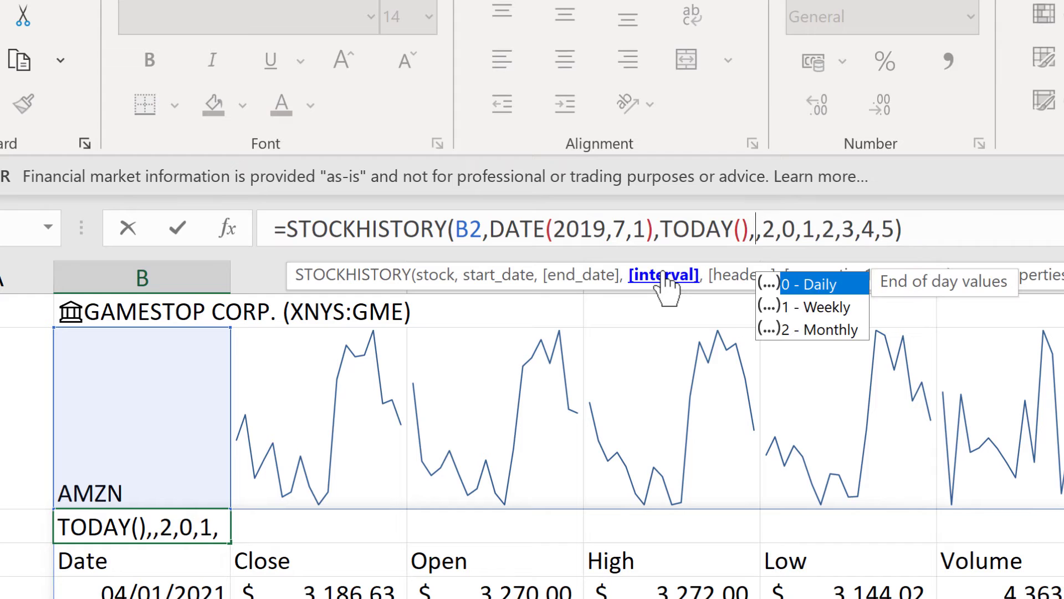
text(2)
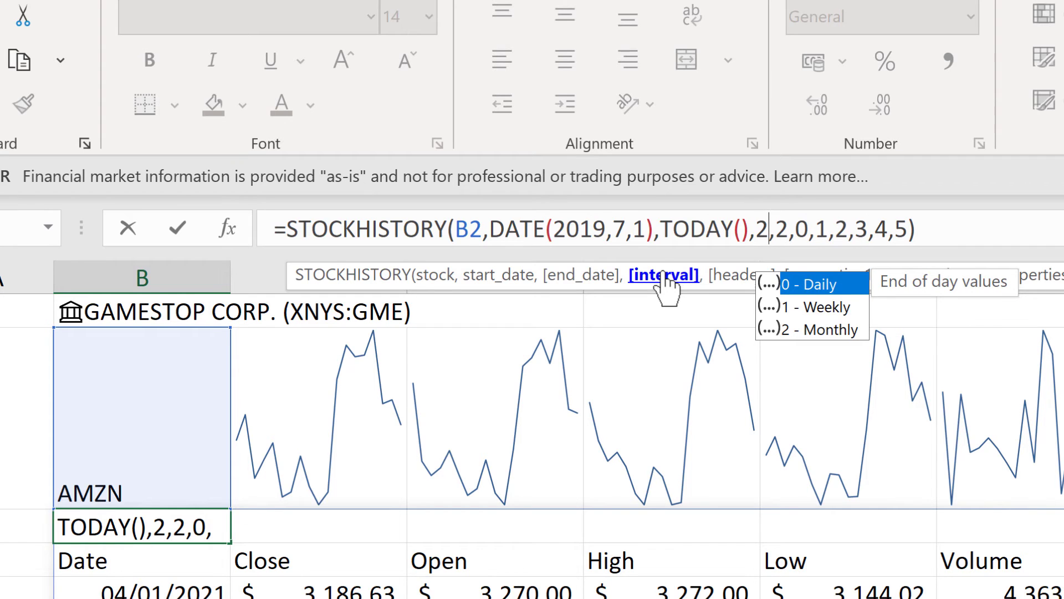
key(Return)
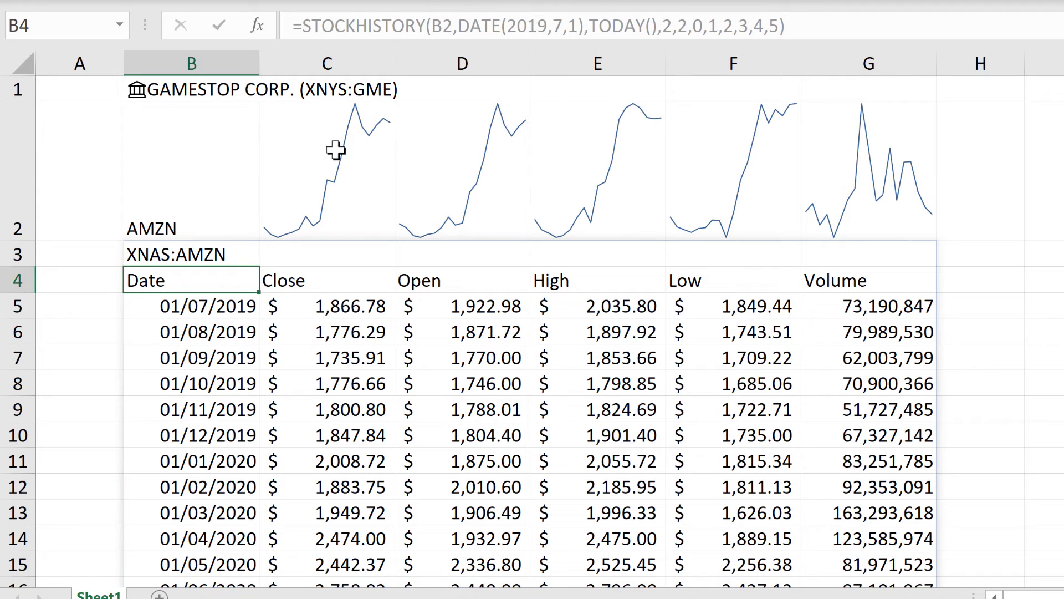
click(280, 308)
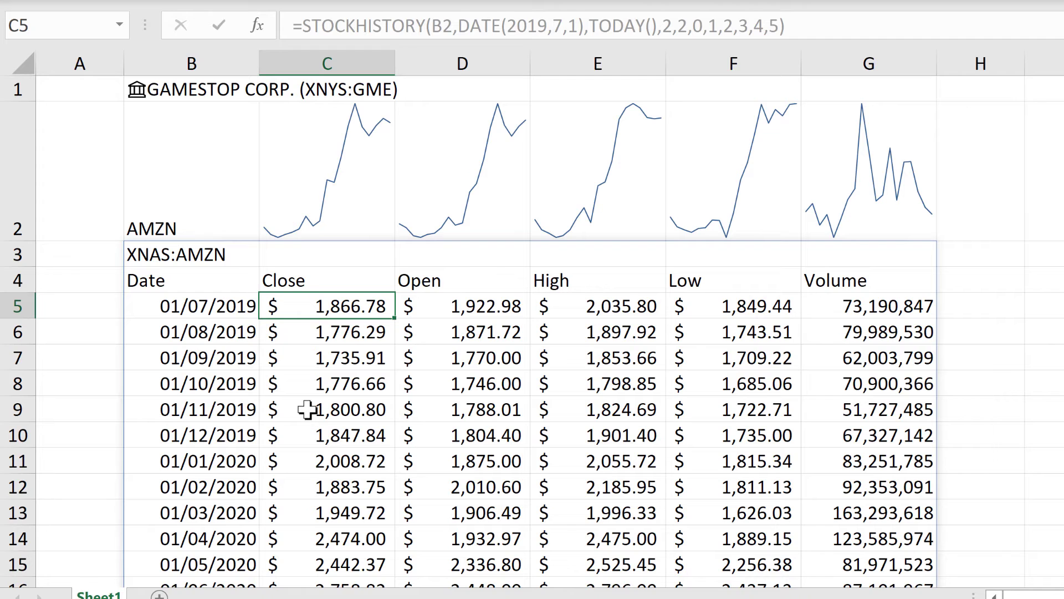
scroll(317, 374, down, 5)
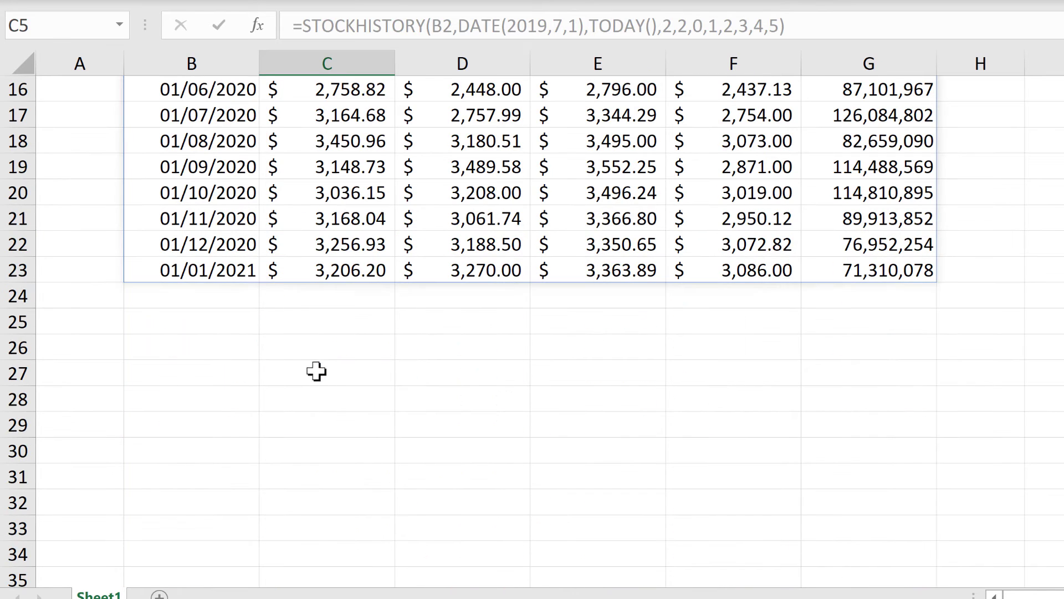
click(367, 270)
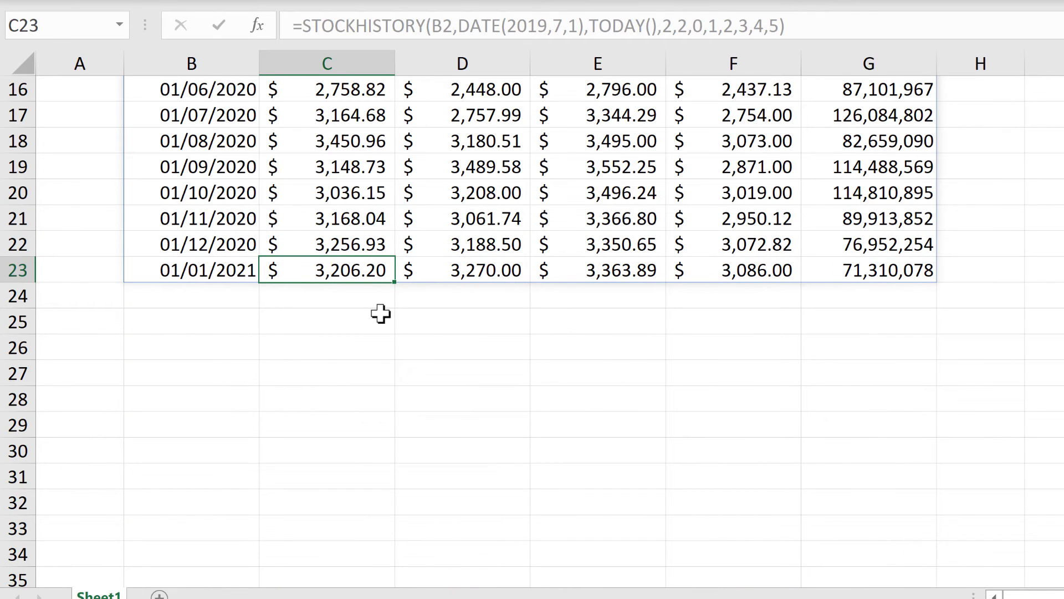
scroll(361, 334, up, 1)
scroll(361, 333, up, 5)
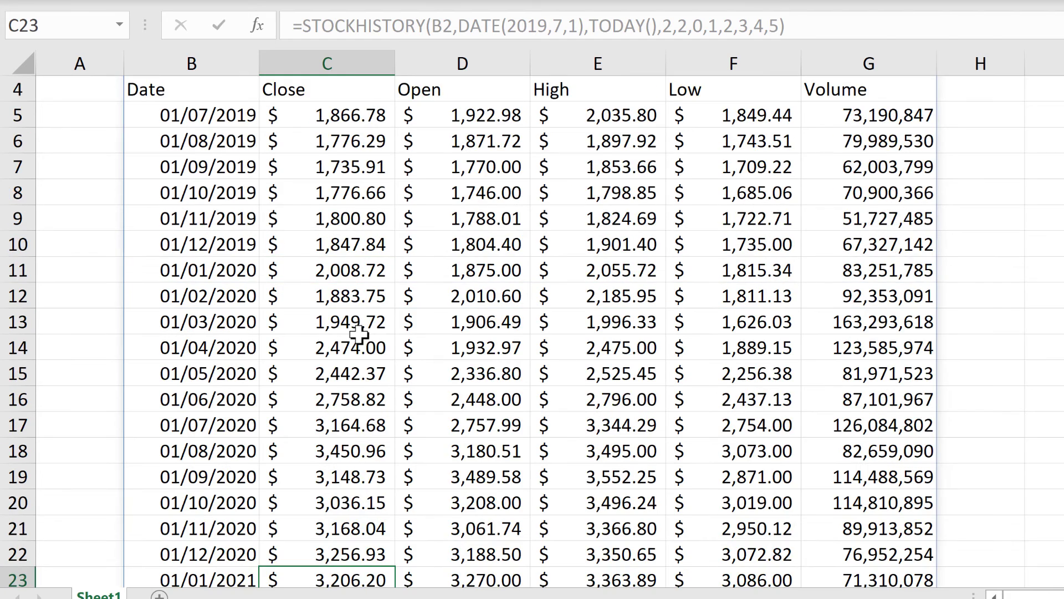
click(206, 157)
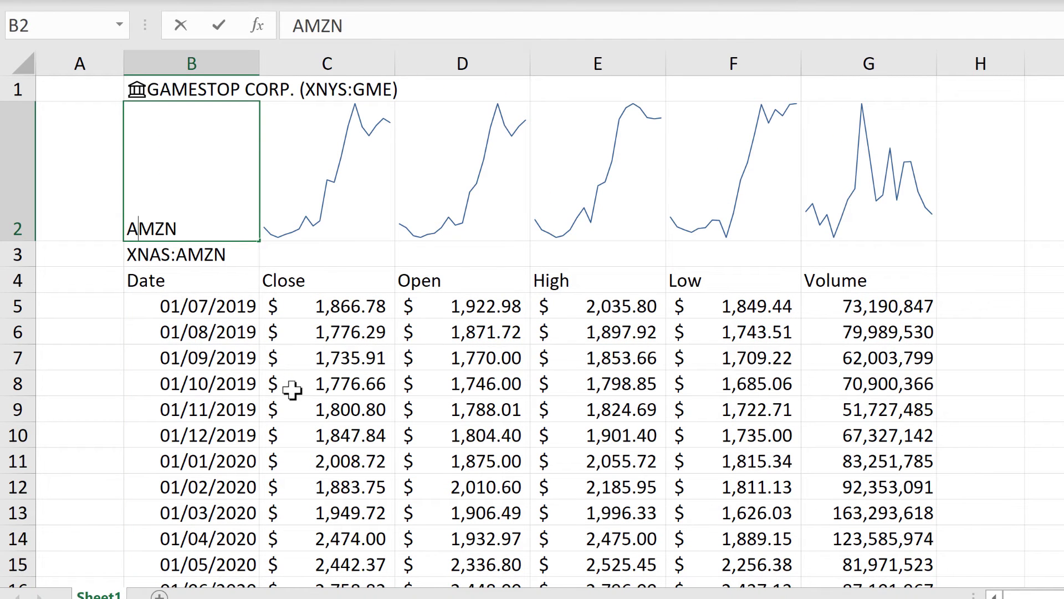
Change the ticker in B2 to AAL to refresh the table and sparklines
text(AAL)
key(Return)
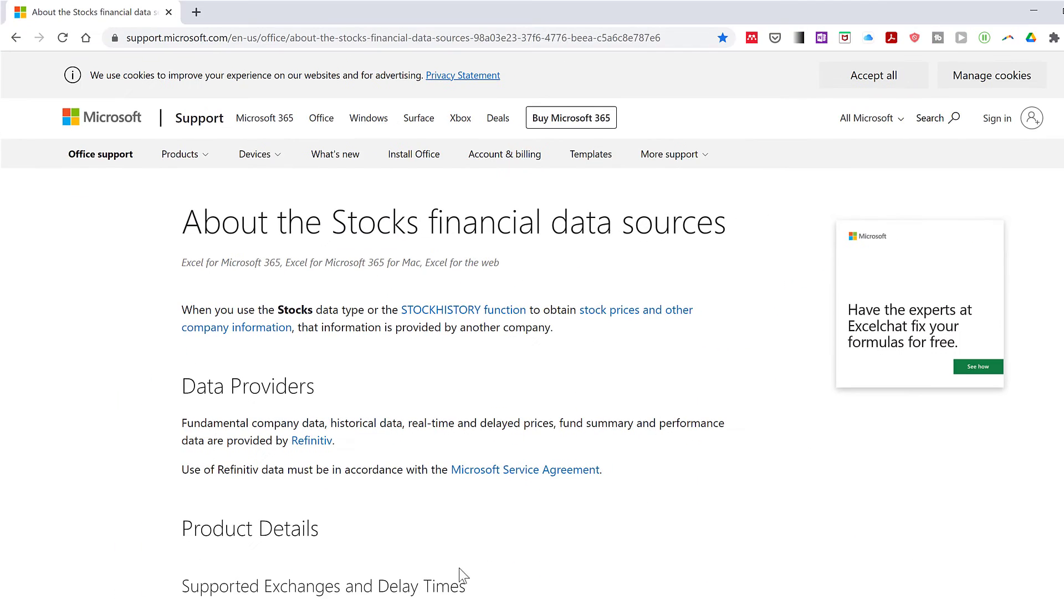
Scroll the support page through the Supported Exchanges and Delay Times table to the Norway–Sweden rows
scroll(484, 348, down, 4)
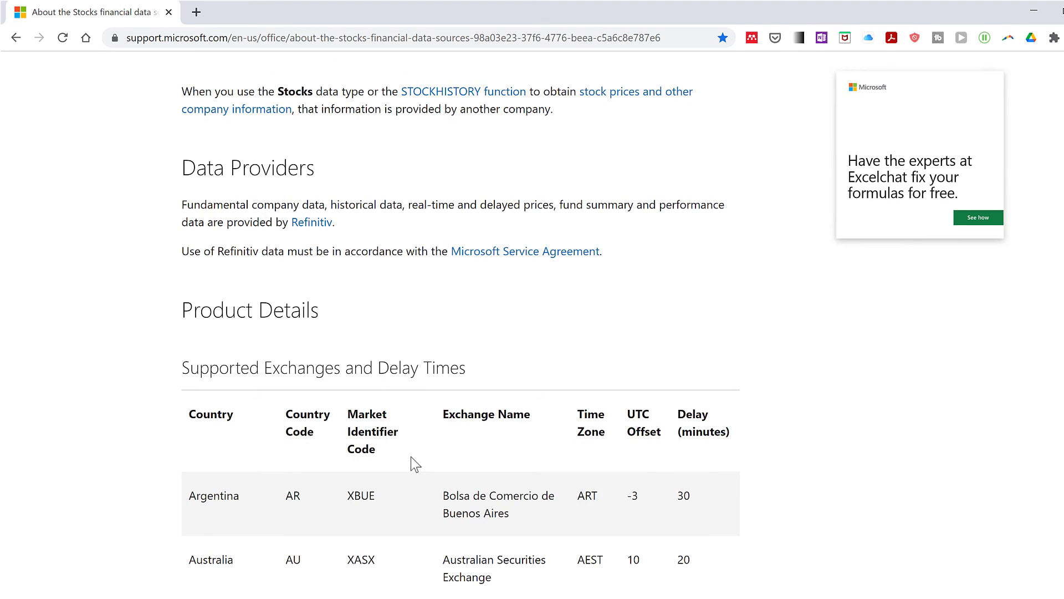
scroll(407, 454, down, 3)
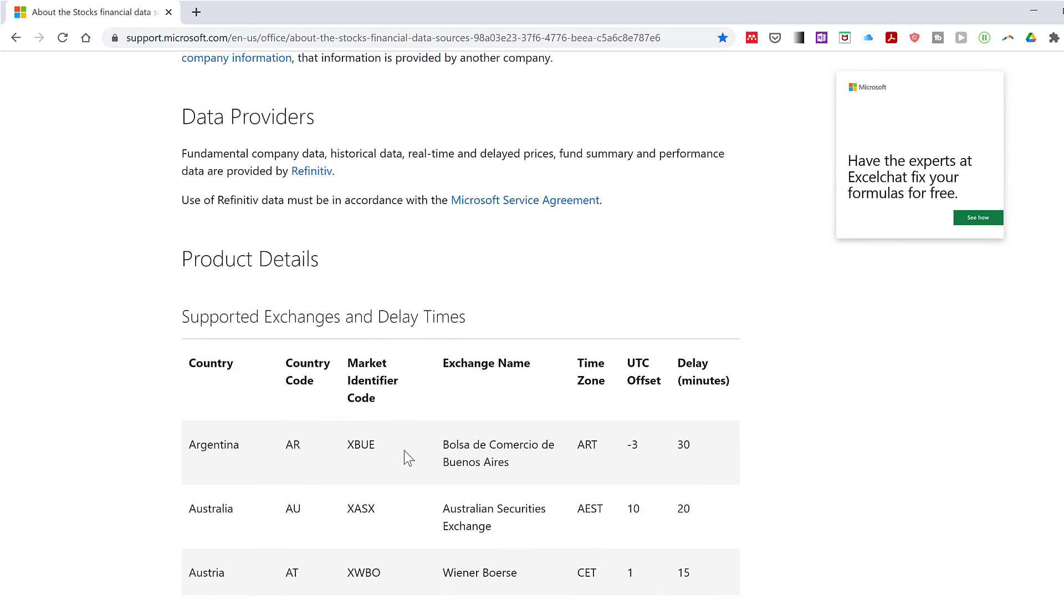
scroll(400, 422, down, 7)
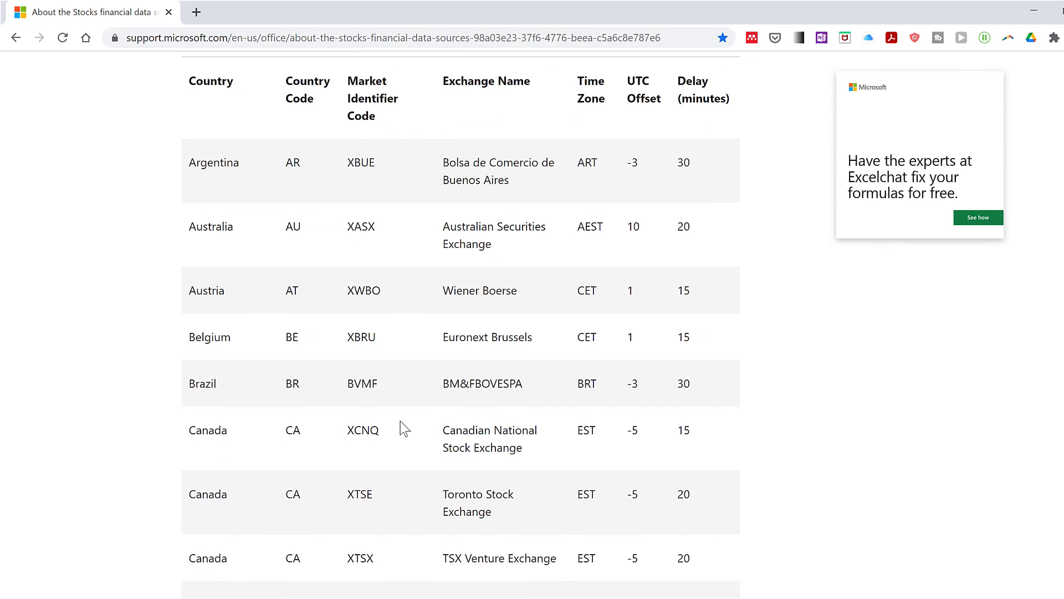
scroll(400, 422, down, 8)
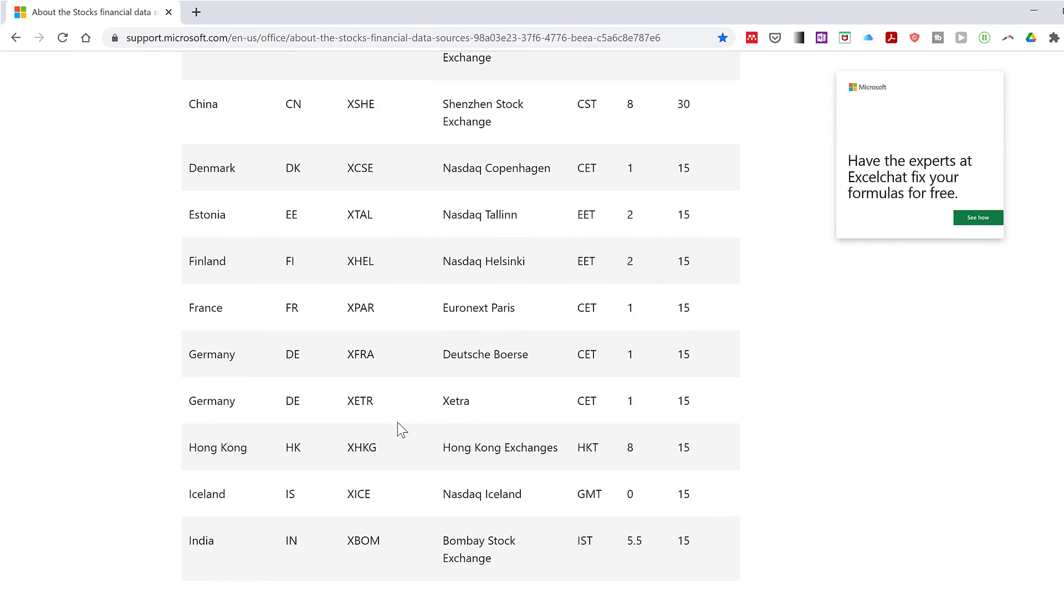
scroll(398, 421, down, 12)
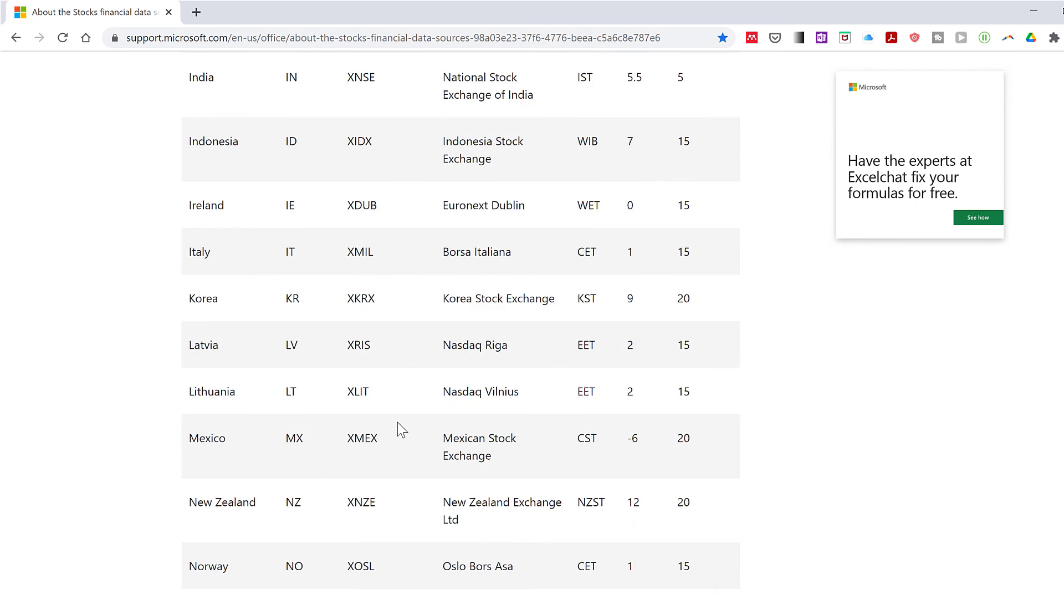
scroll(397, 422, down, 1)
key(alt+Tab)
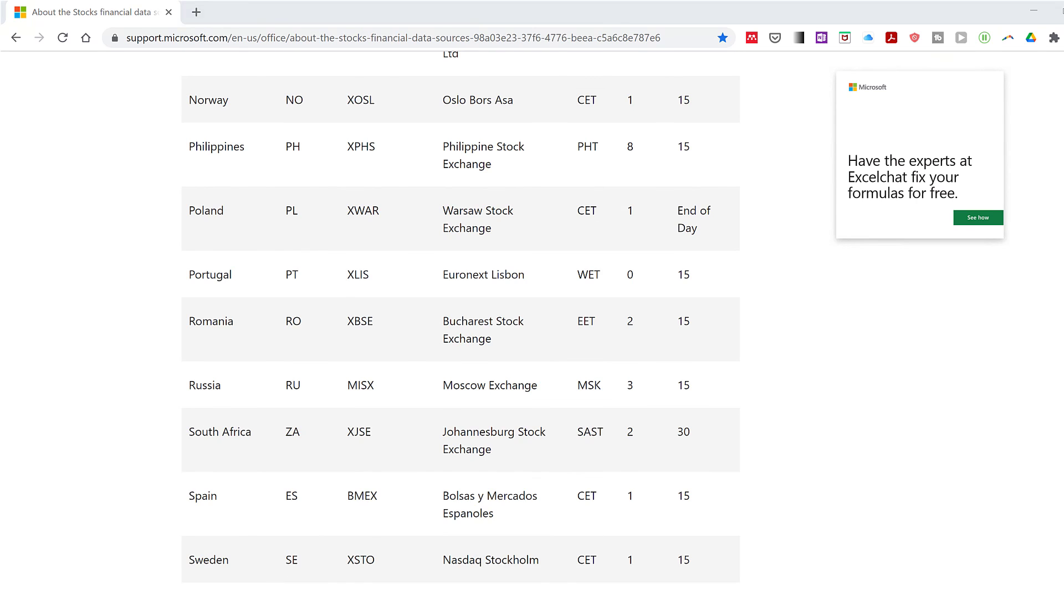
Select empty cell I4 beside the AAL price table
click(719, 347)
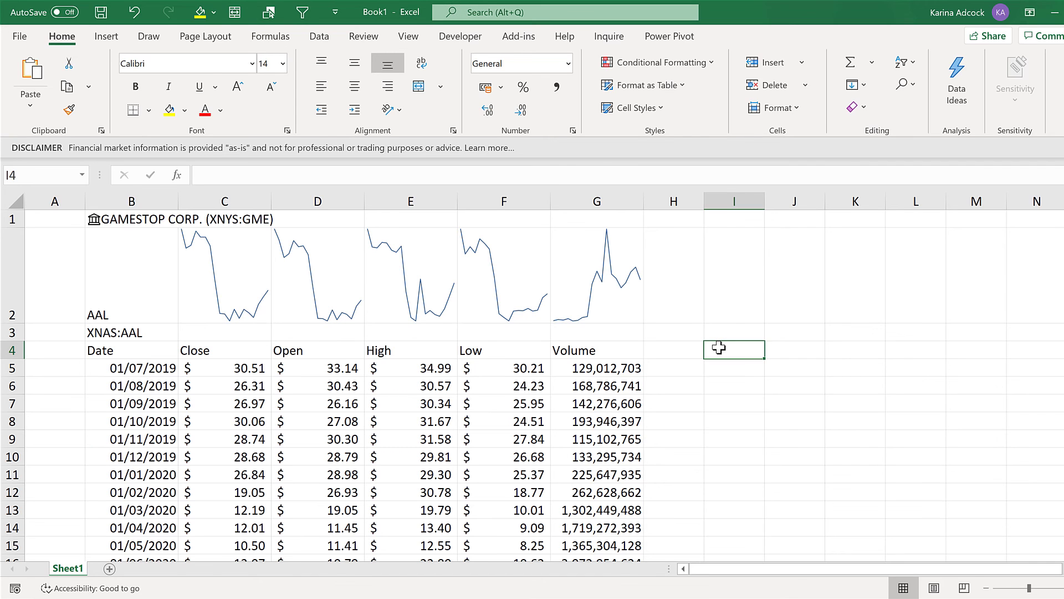